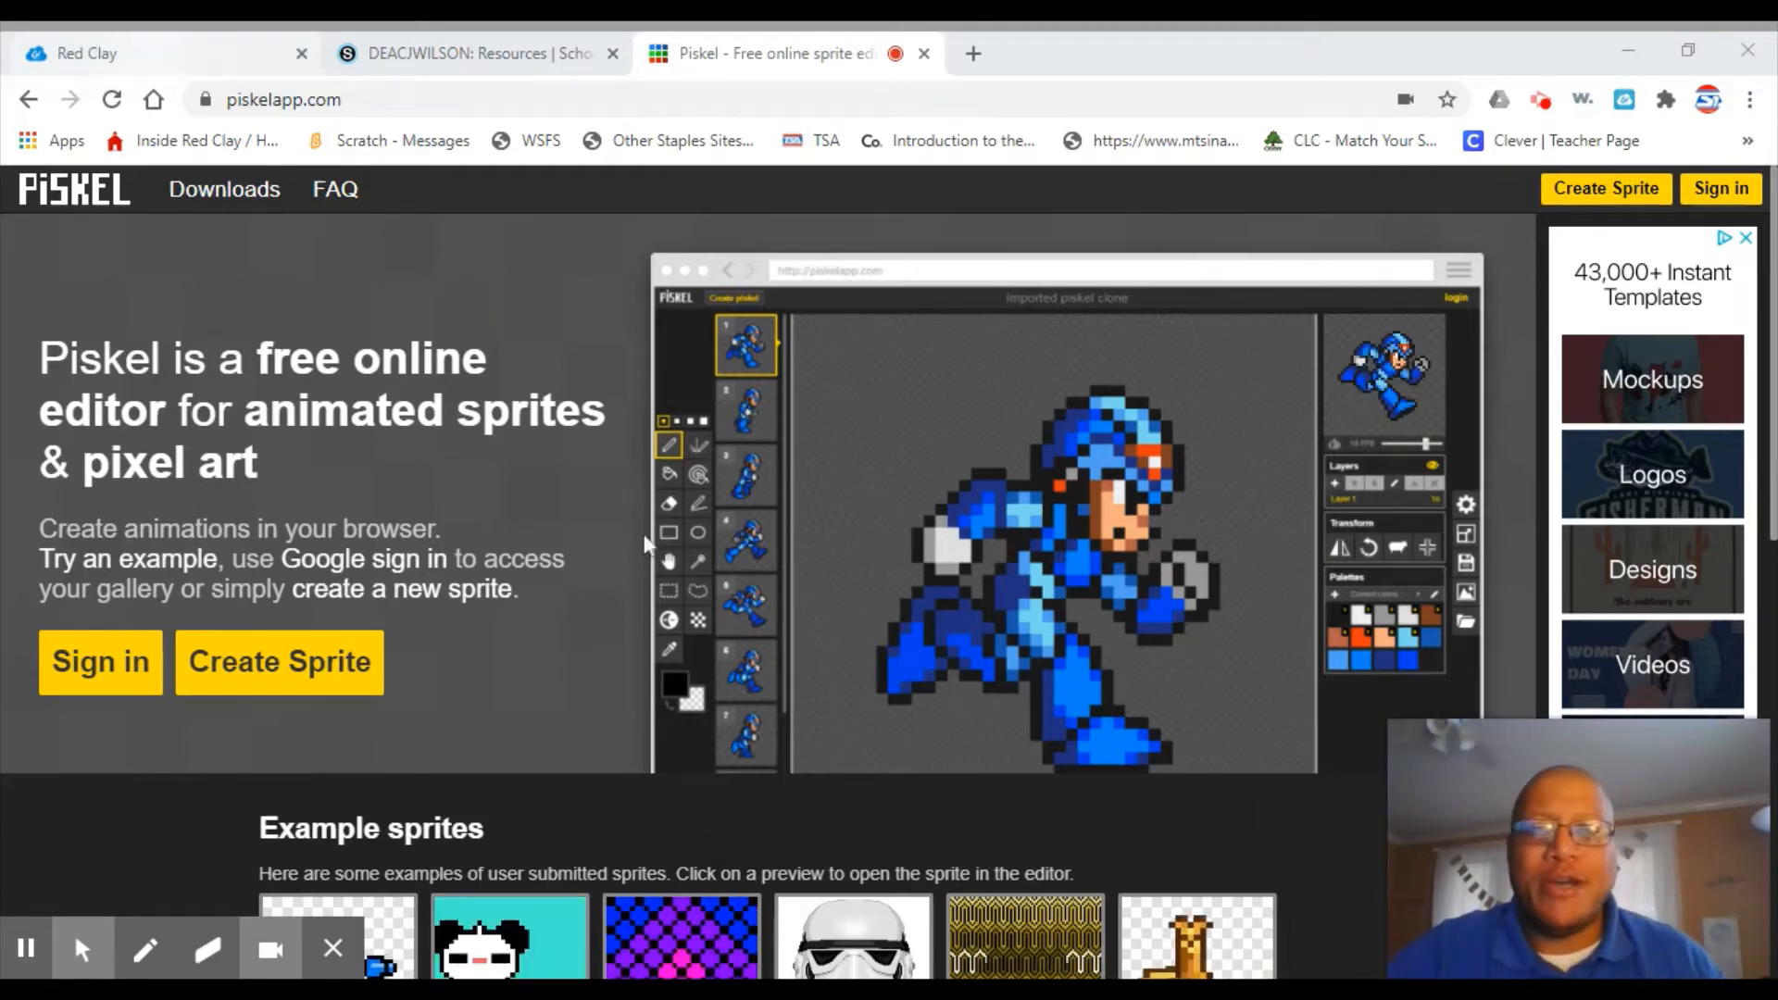
# - Create a new sprite from the Piskel home page
pyautogui.scroll(-1, 1293, 385)
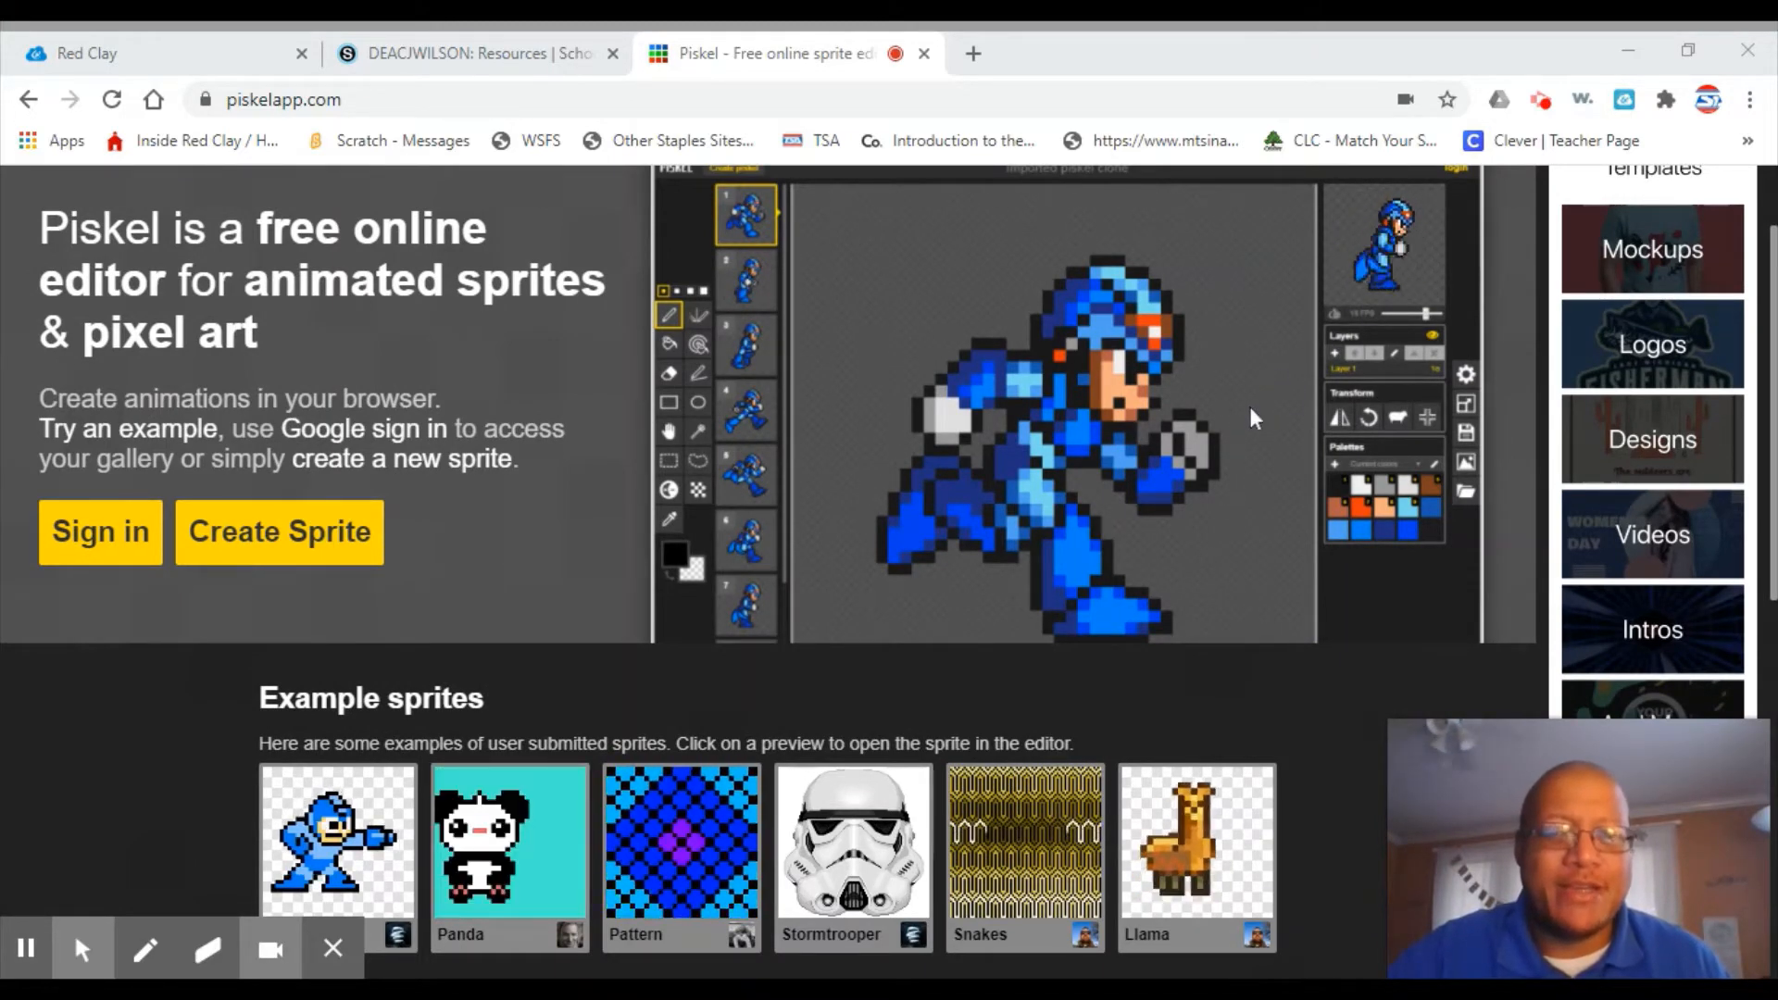
pyautogui.scroll(1, 1252, 407)
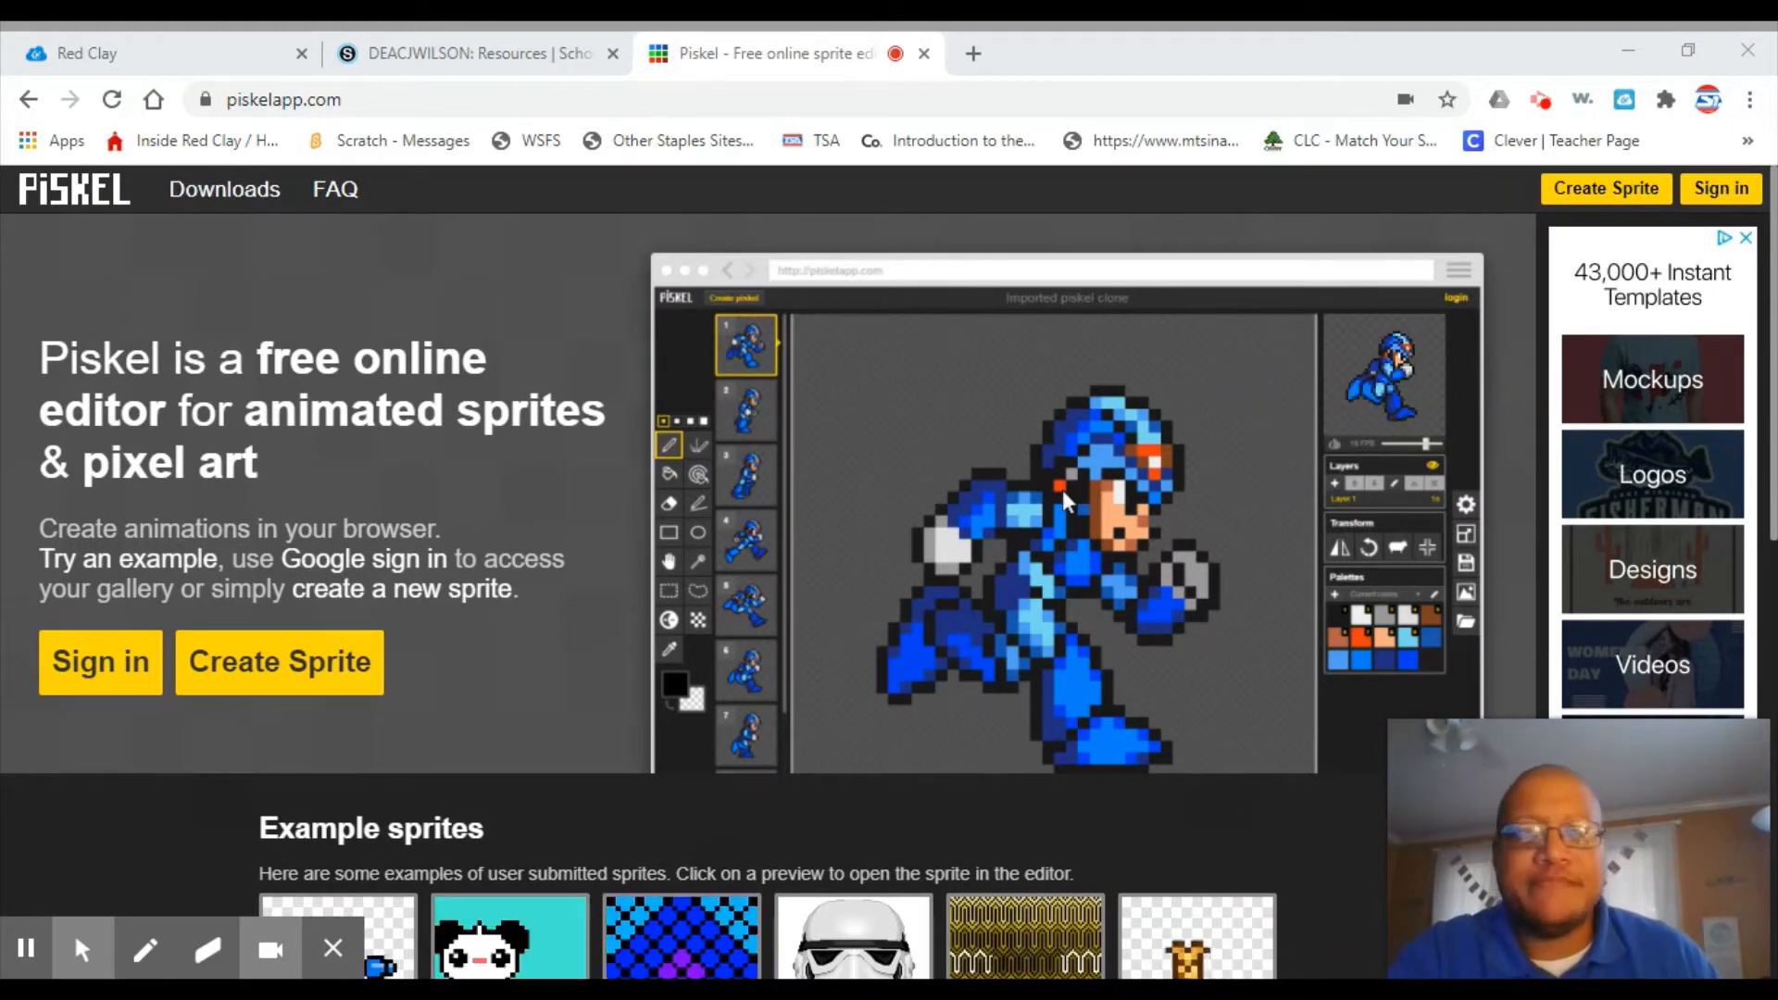
pyautogui.click(1619, 192)
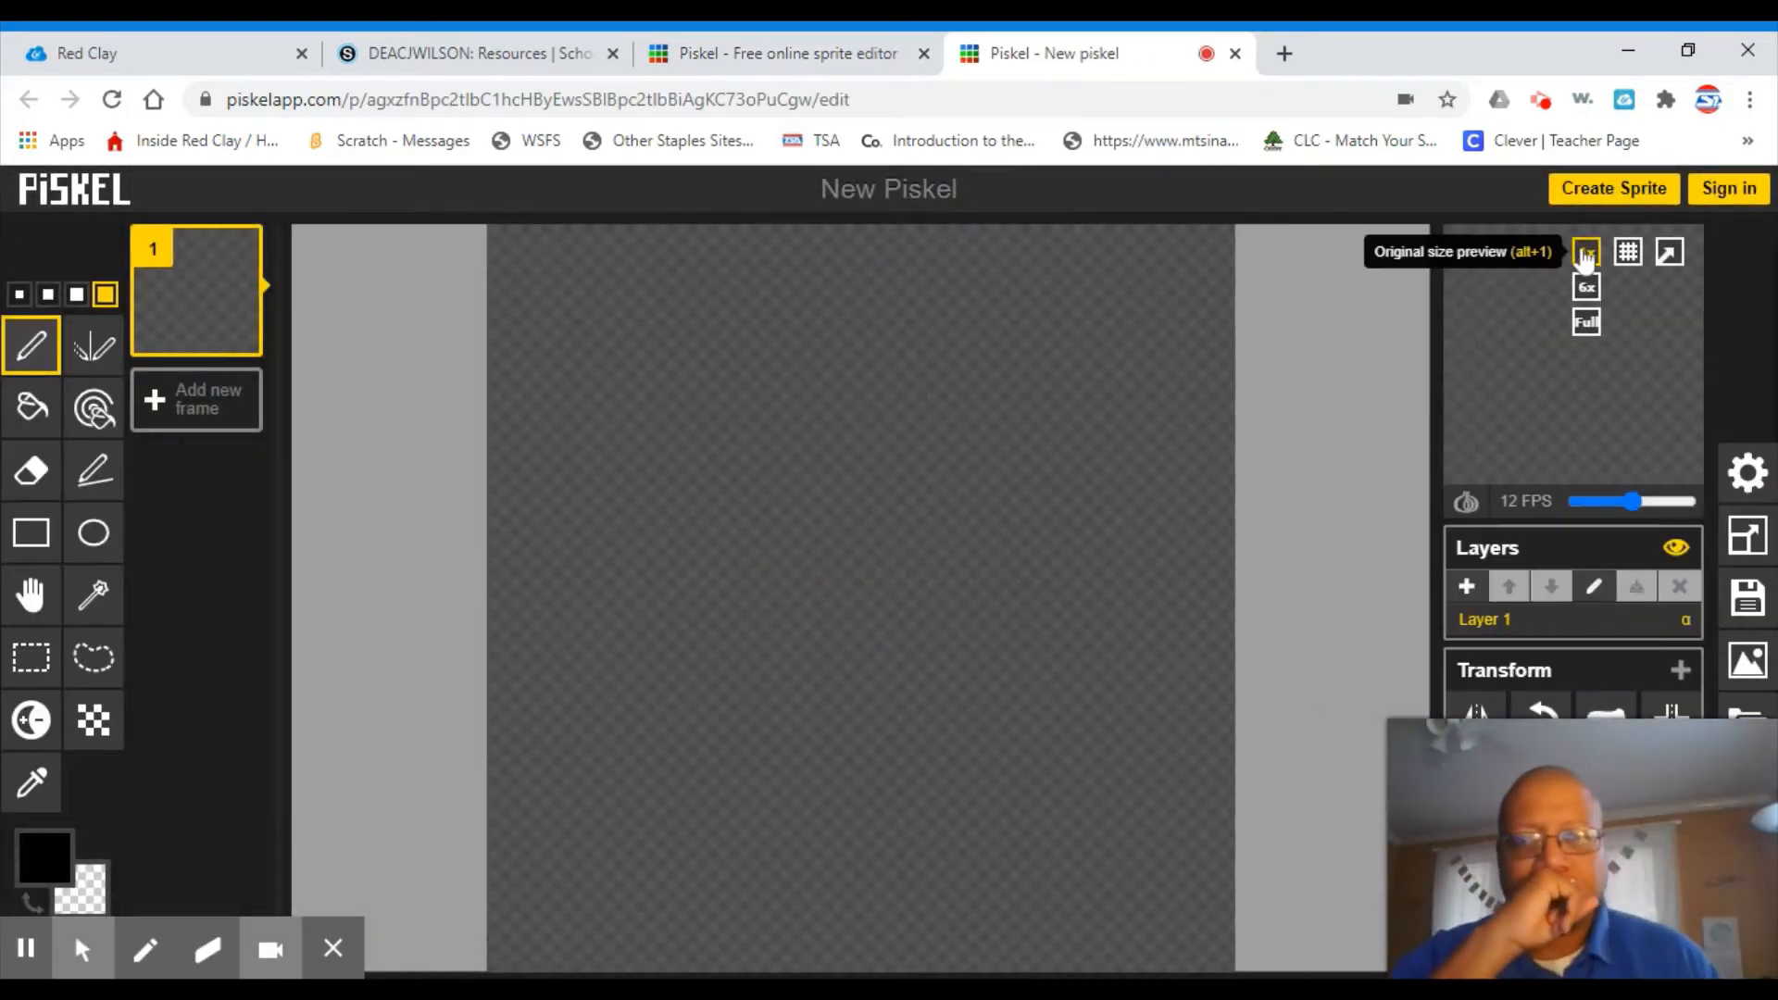
# - Set the primary pen colour to bright blue, #0d14f6
pyautogui.click(65, 850)
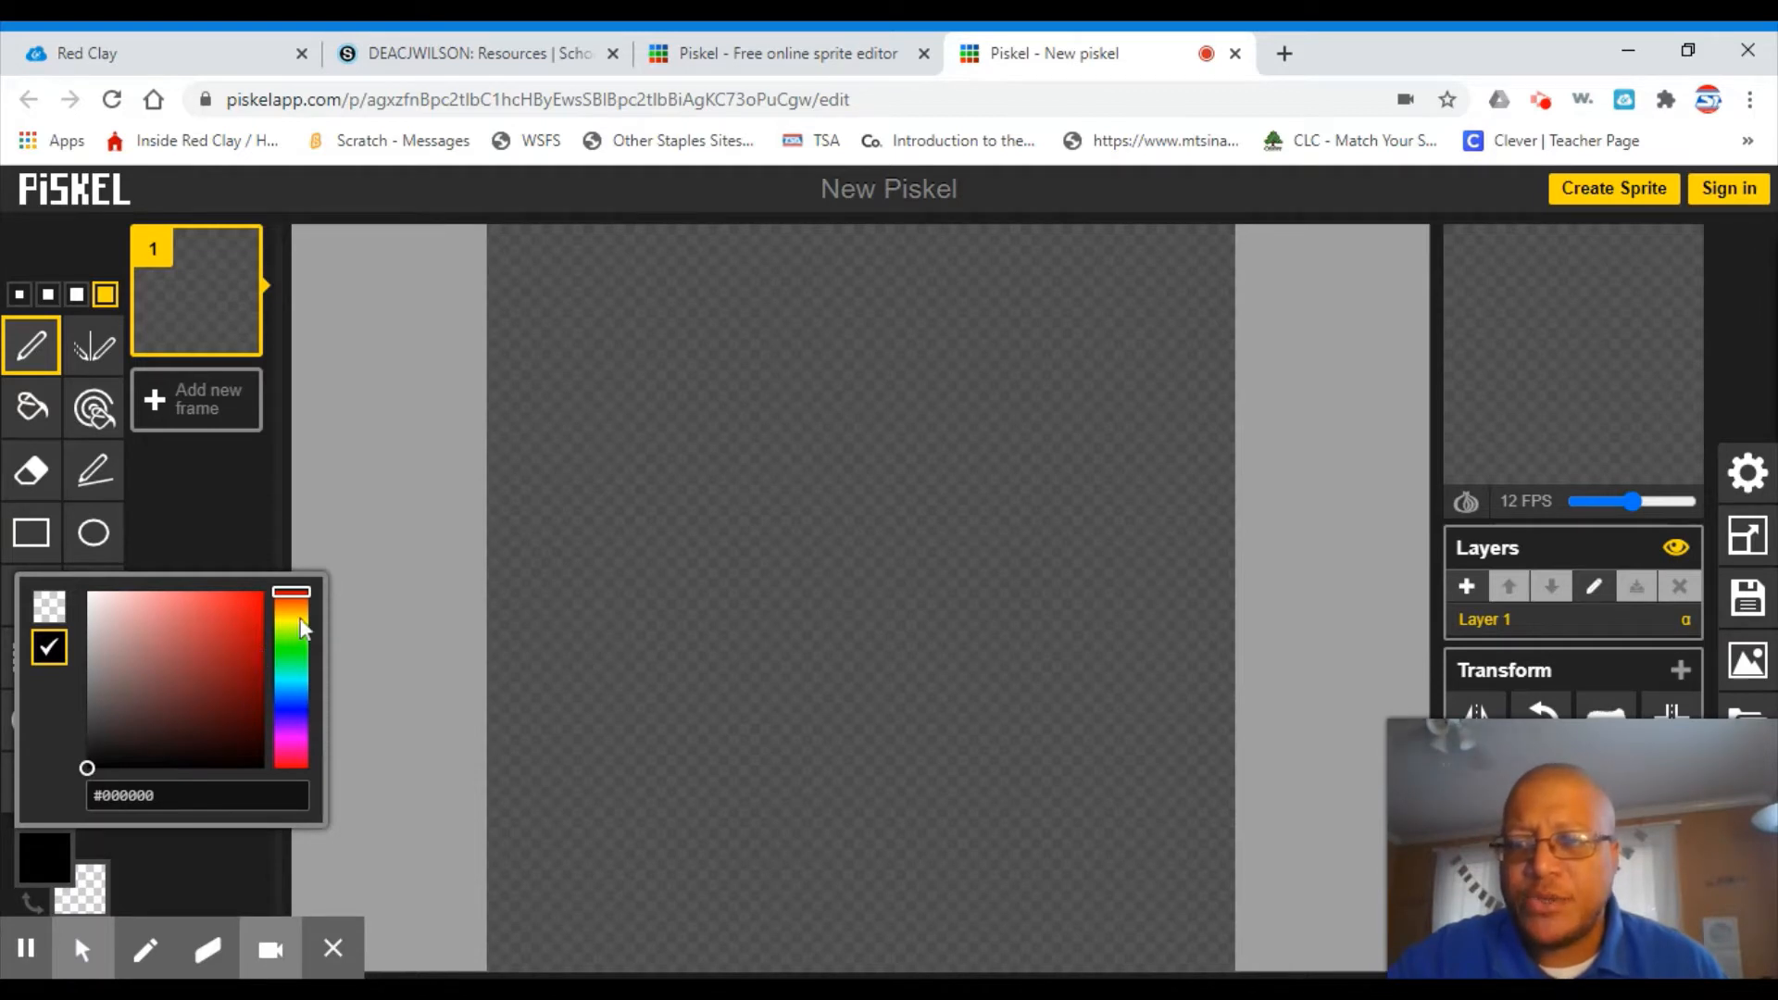
pyautogui.moveTo(303, 630); pyautogui.dragTo(298, 660)
pyautogui.click(302, 709)
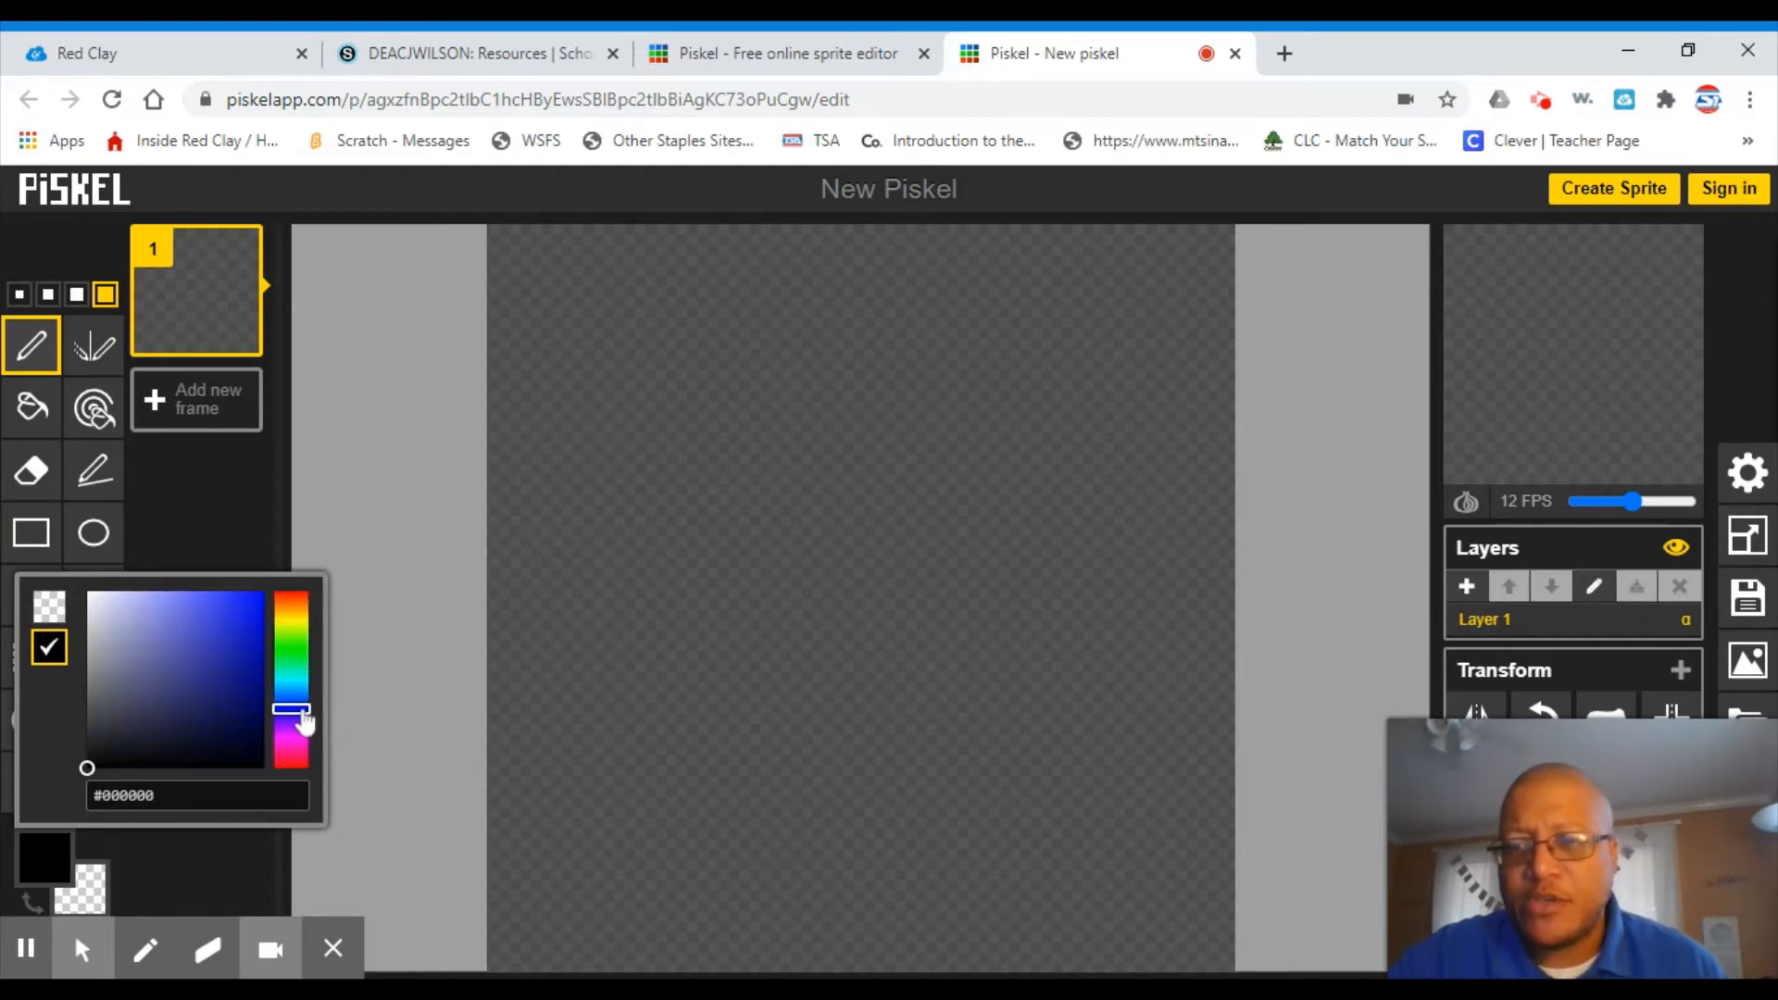
pyautogui.click(255, 600)
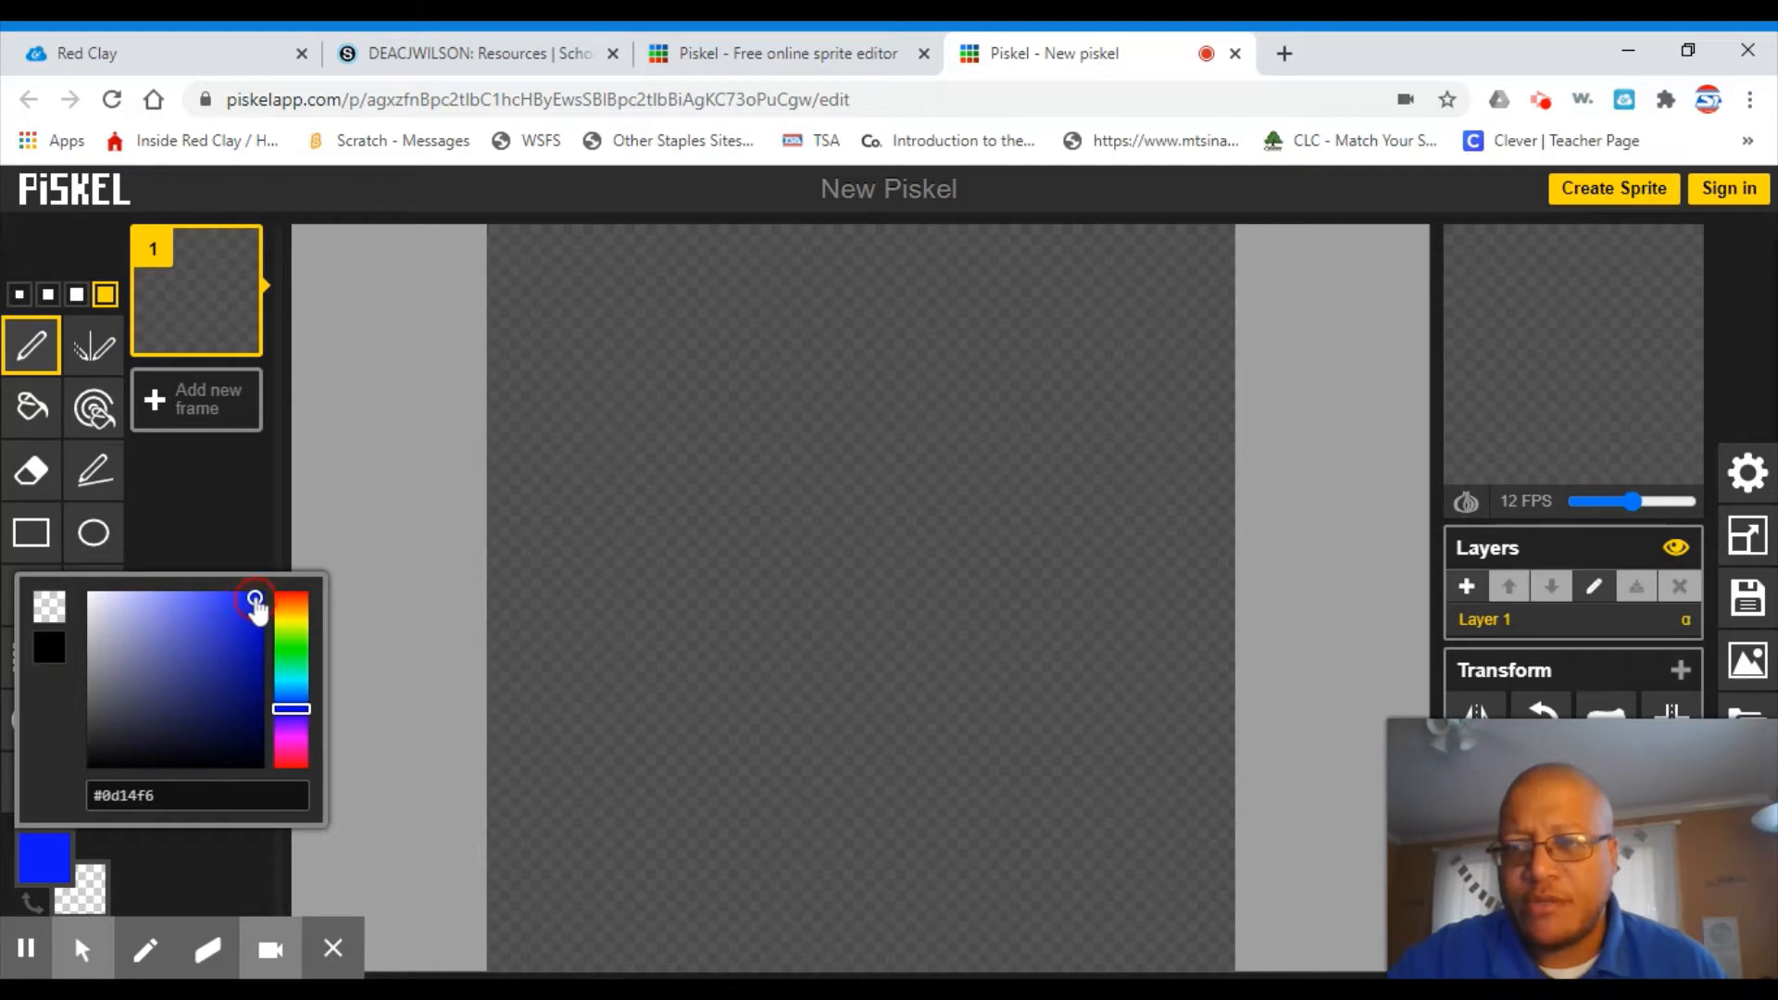
# - Set the secondary pen colour to yellow, #e8f607
pyautogui.click(100, 905)
pyautogui.click(98, 908)
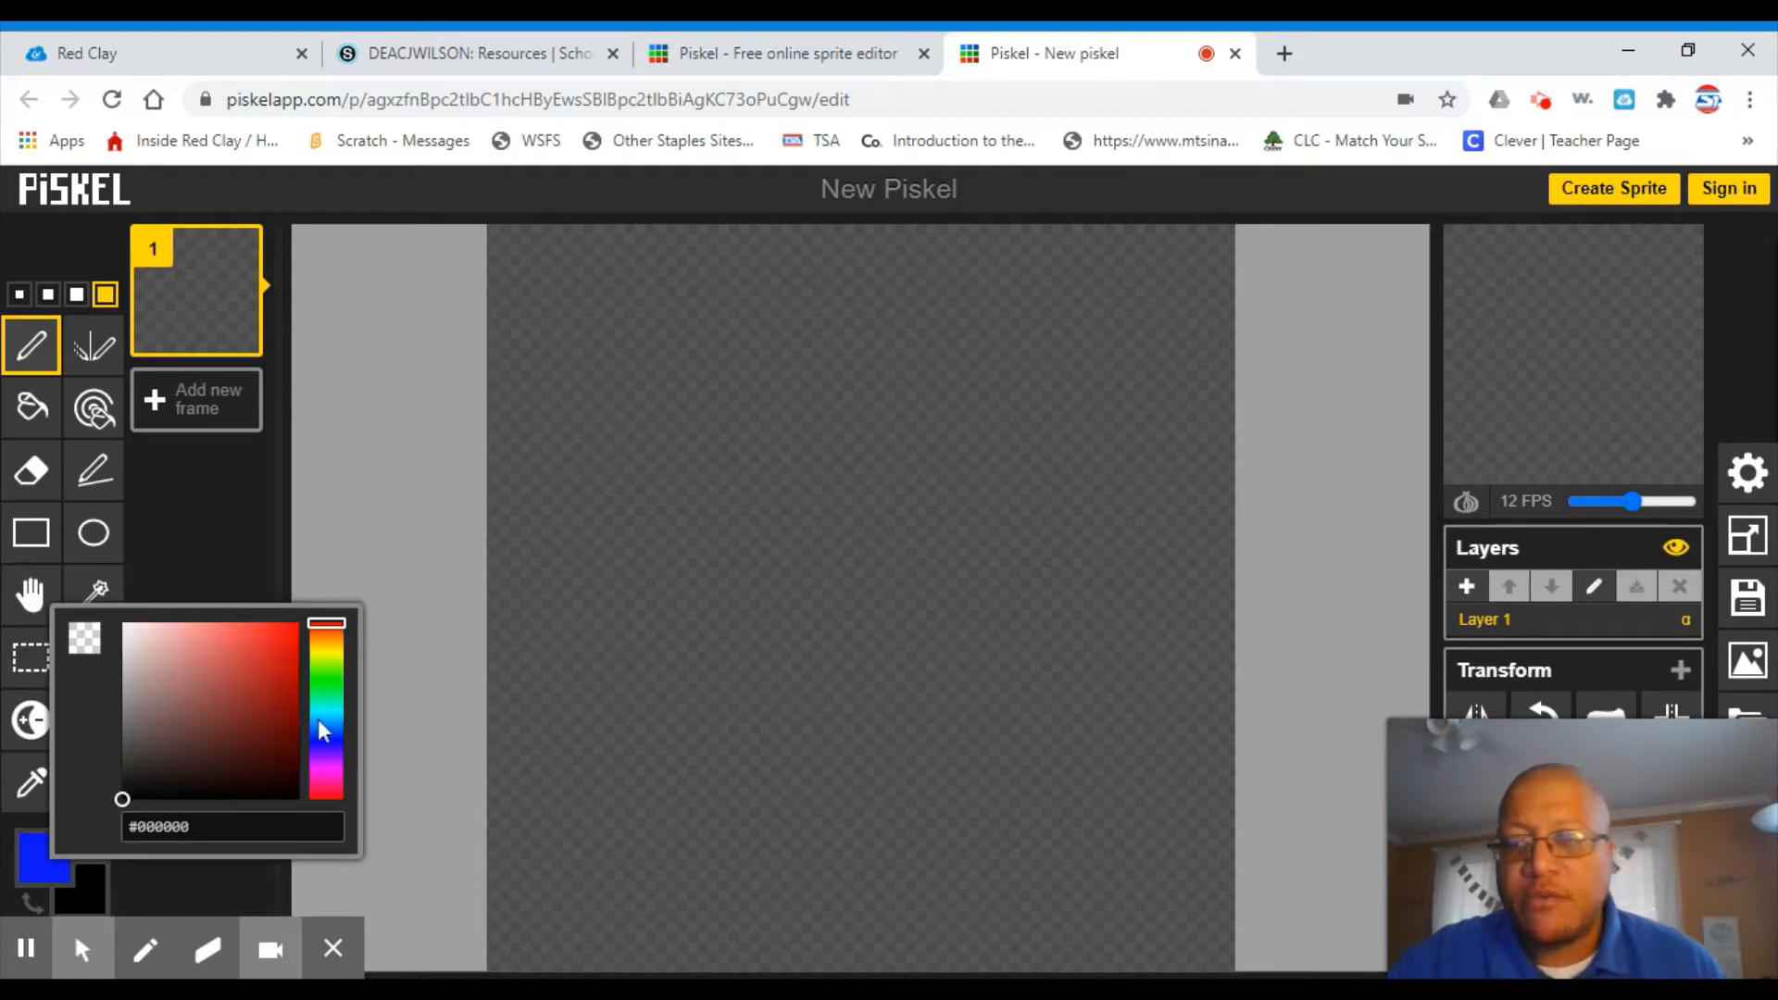
pyautogui.click(328, 655)
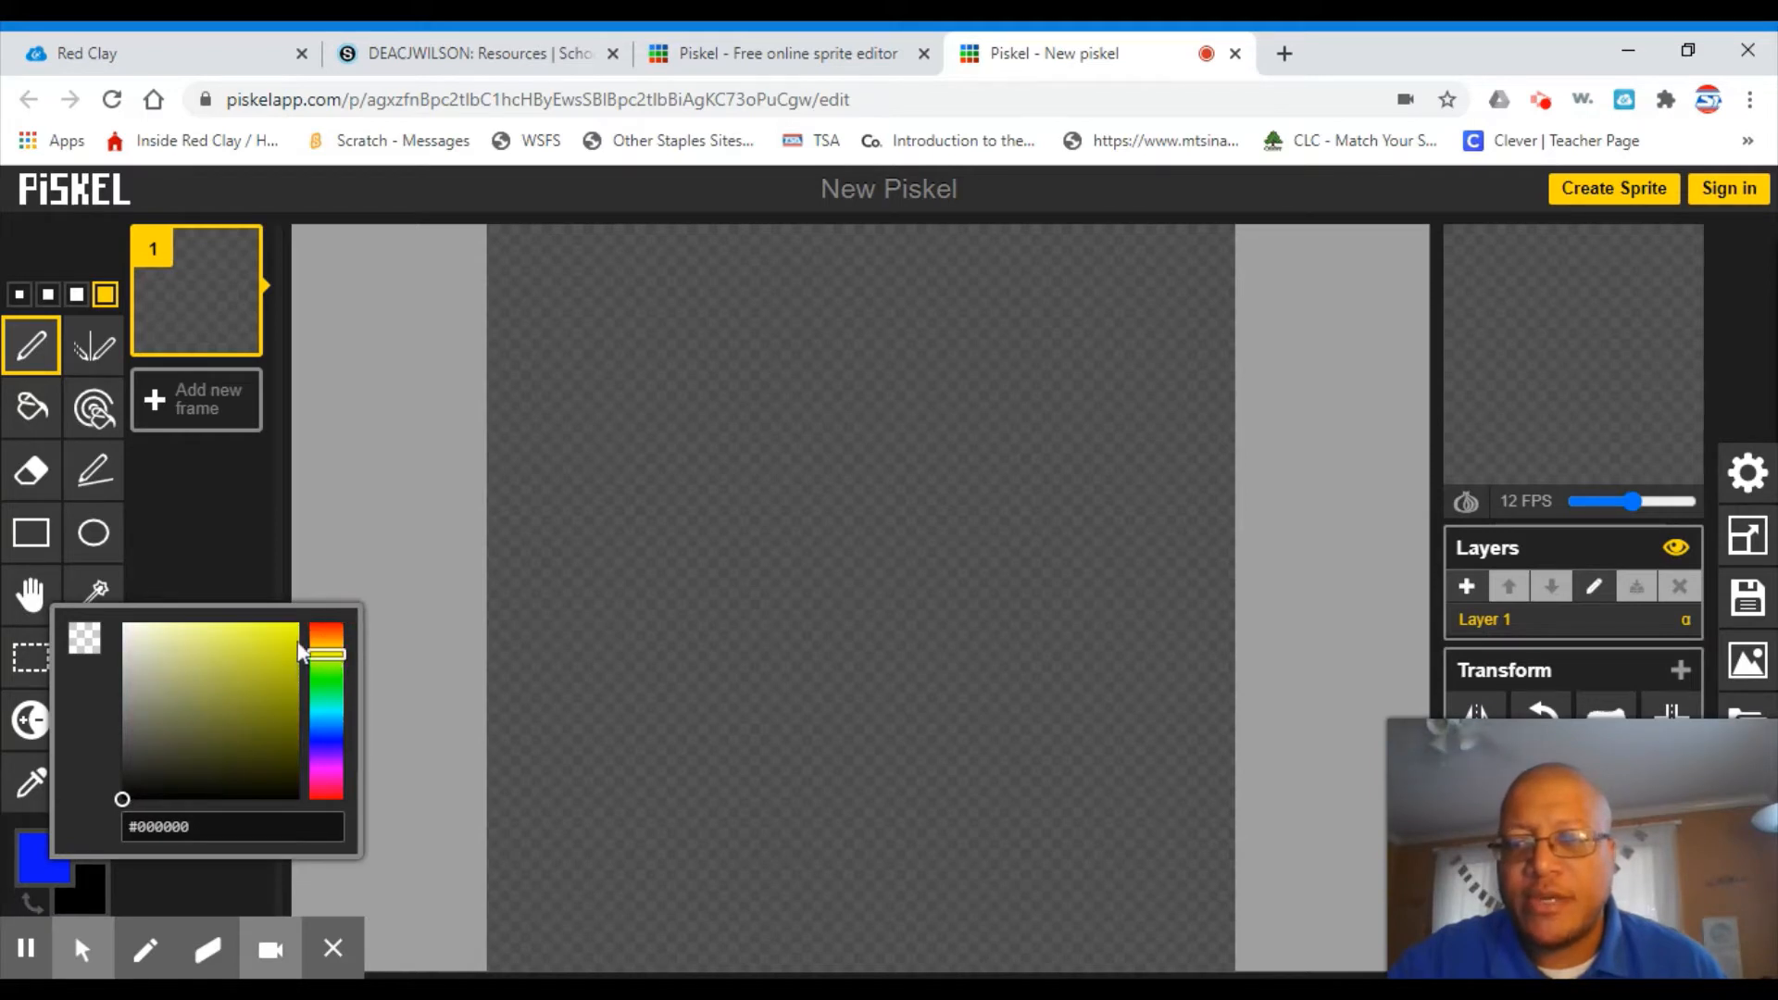
pyautogui.click(294, 630)
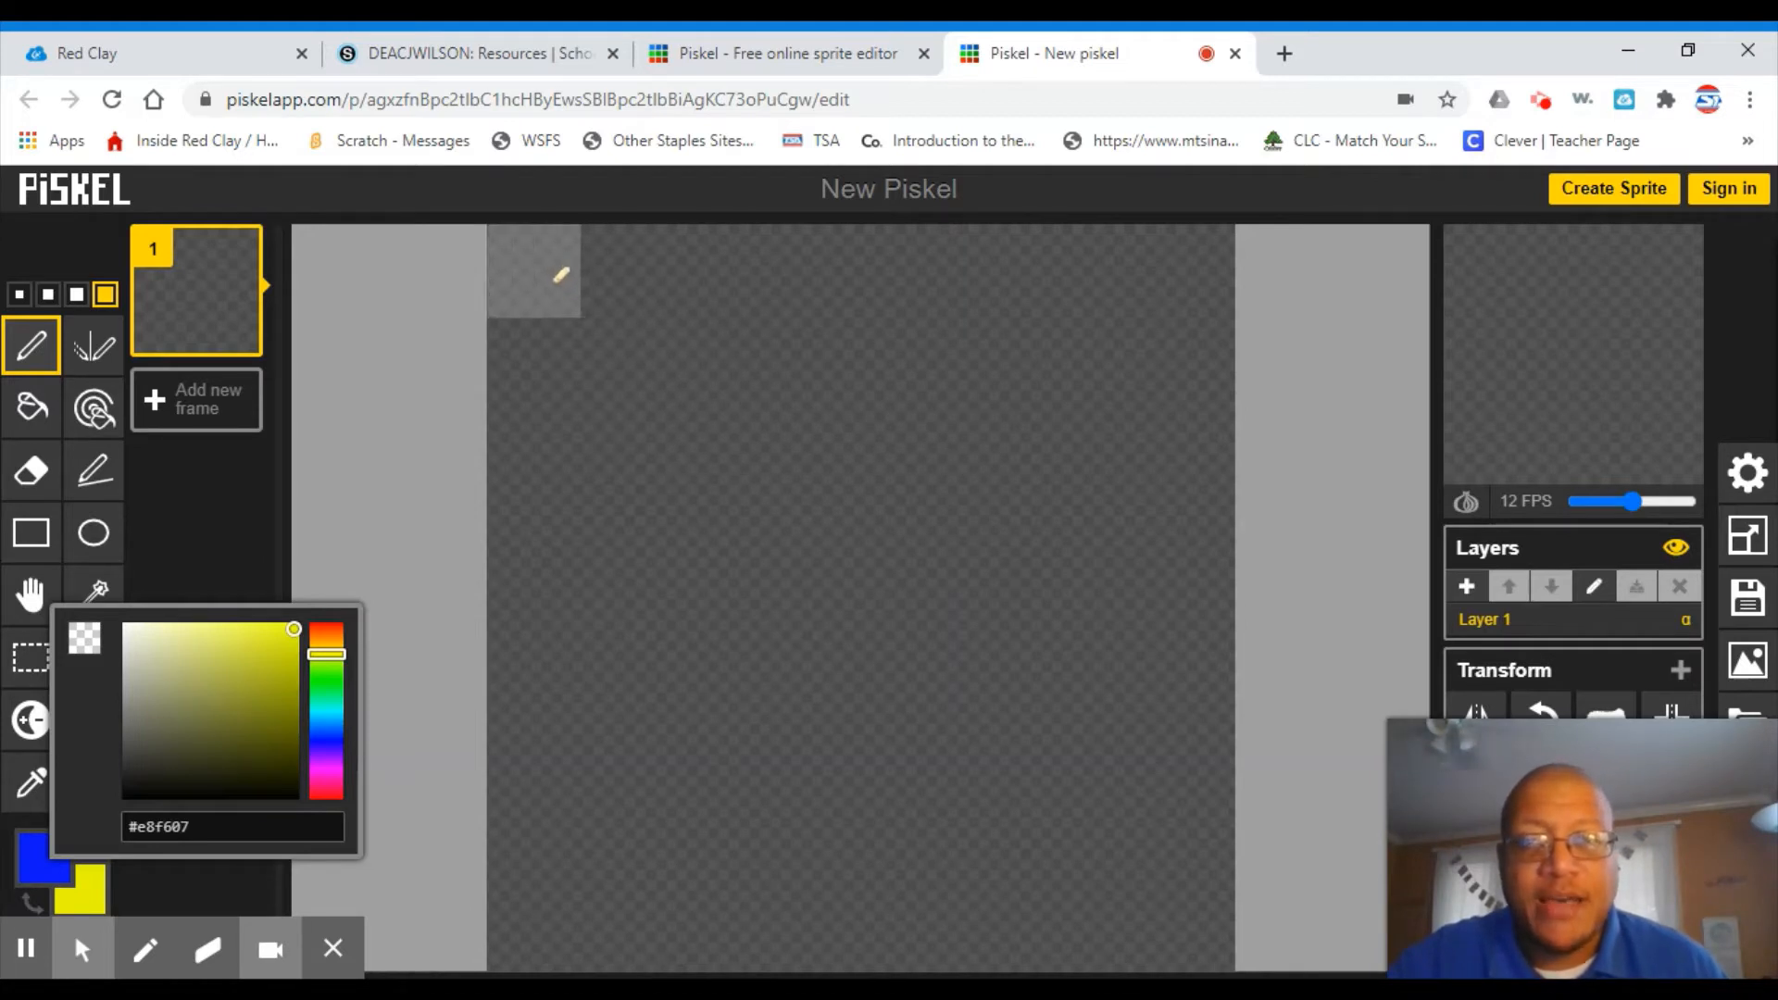
# - Paint full-width blue and yellow bands along the canvas top at the largest pen size, plus a shorter blue stripe beneath at the second-largest size
pyautogui.moveTo(559, 280)
pyautogui.mouseDown()
pyautogui.moveTo(998, 297)
pyautogui.moveTo(1068, 275)
pyautogui.moveTo(976, 261)
pyautogui.moveTo(1208, 264)
pyautogui.mouseUp()
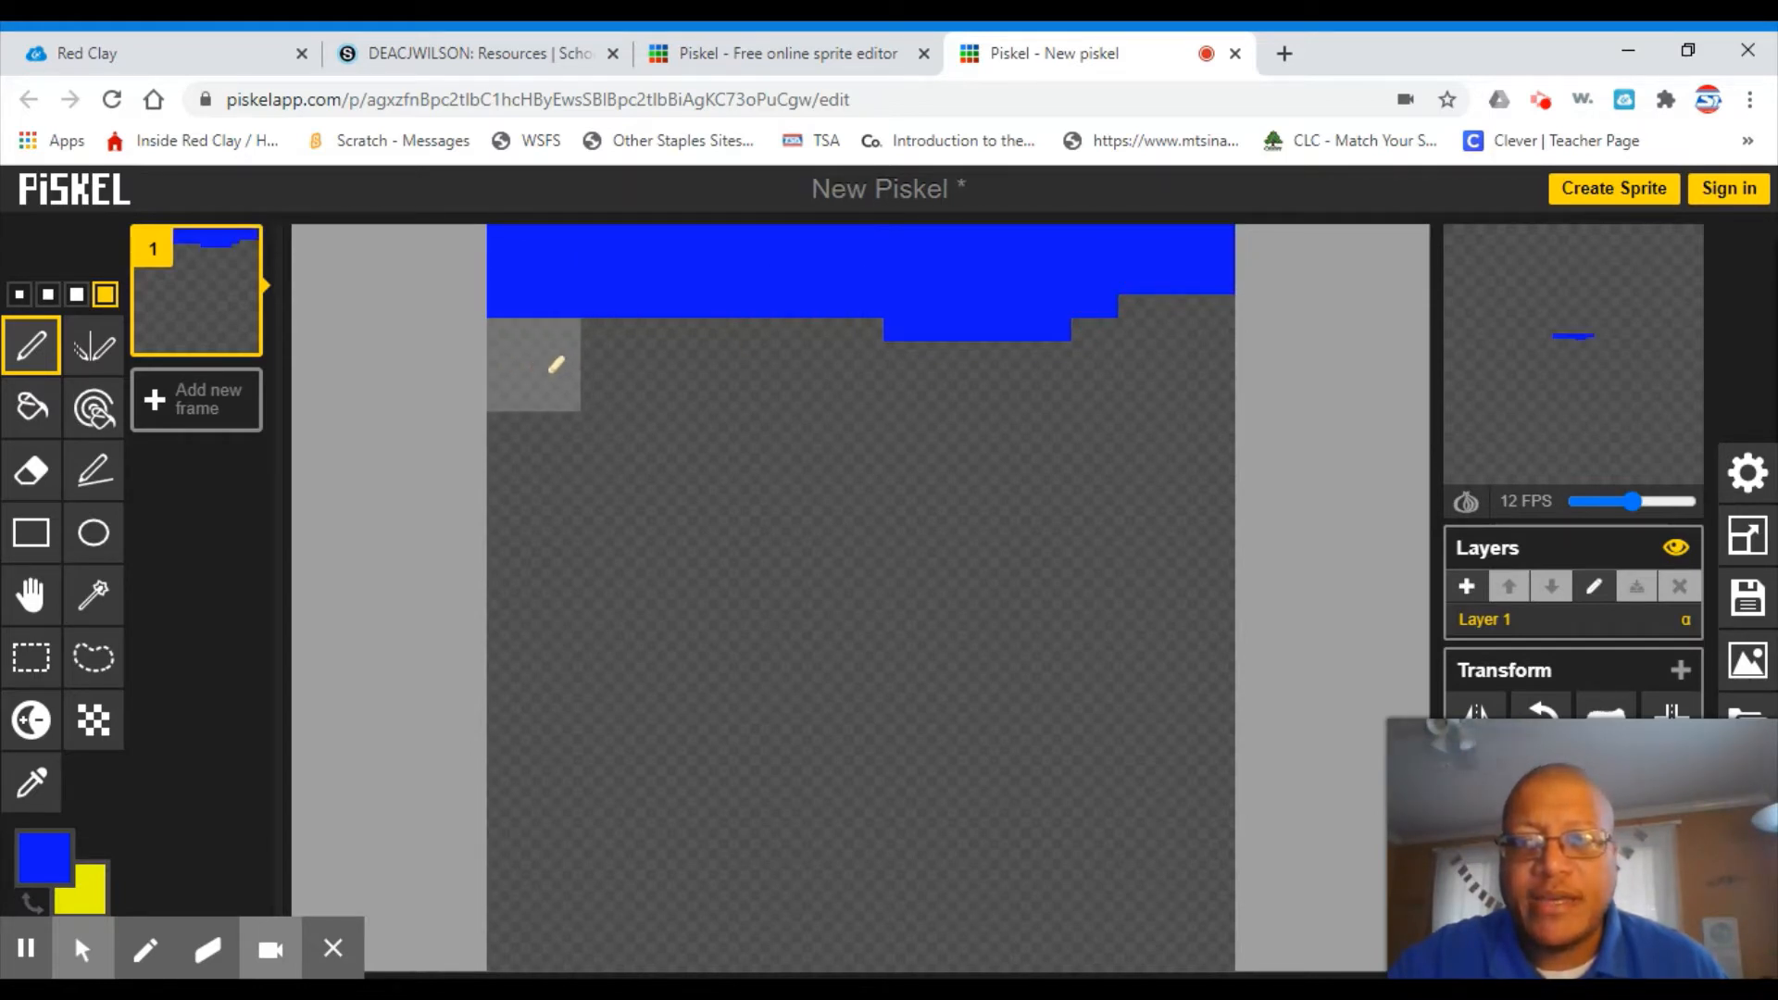
pyautogui.moveTo(550, 365)
pyautogui.mouseDown()
pyautogui.moveTo(808, 362)
pyautogui.moveTo(1144, 389)
pyautogui.moveTo(1199, 377)
pyautogui.moveTo(1199, 337)
pyautogui.moveTo(1103, 337)
pyautogui.moveTo(966, 394)
pyautogui.mouseUp()
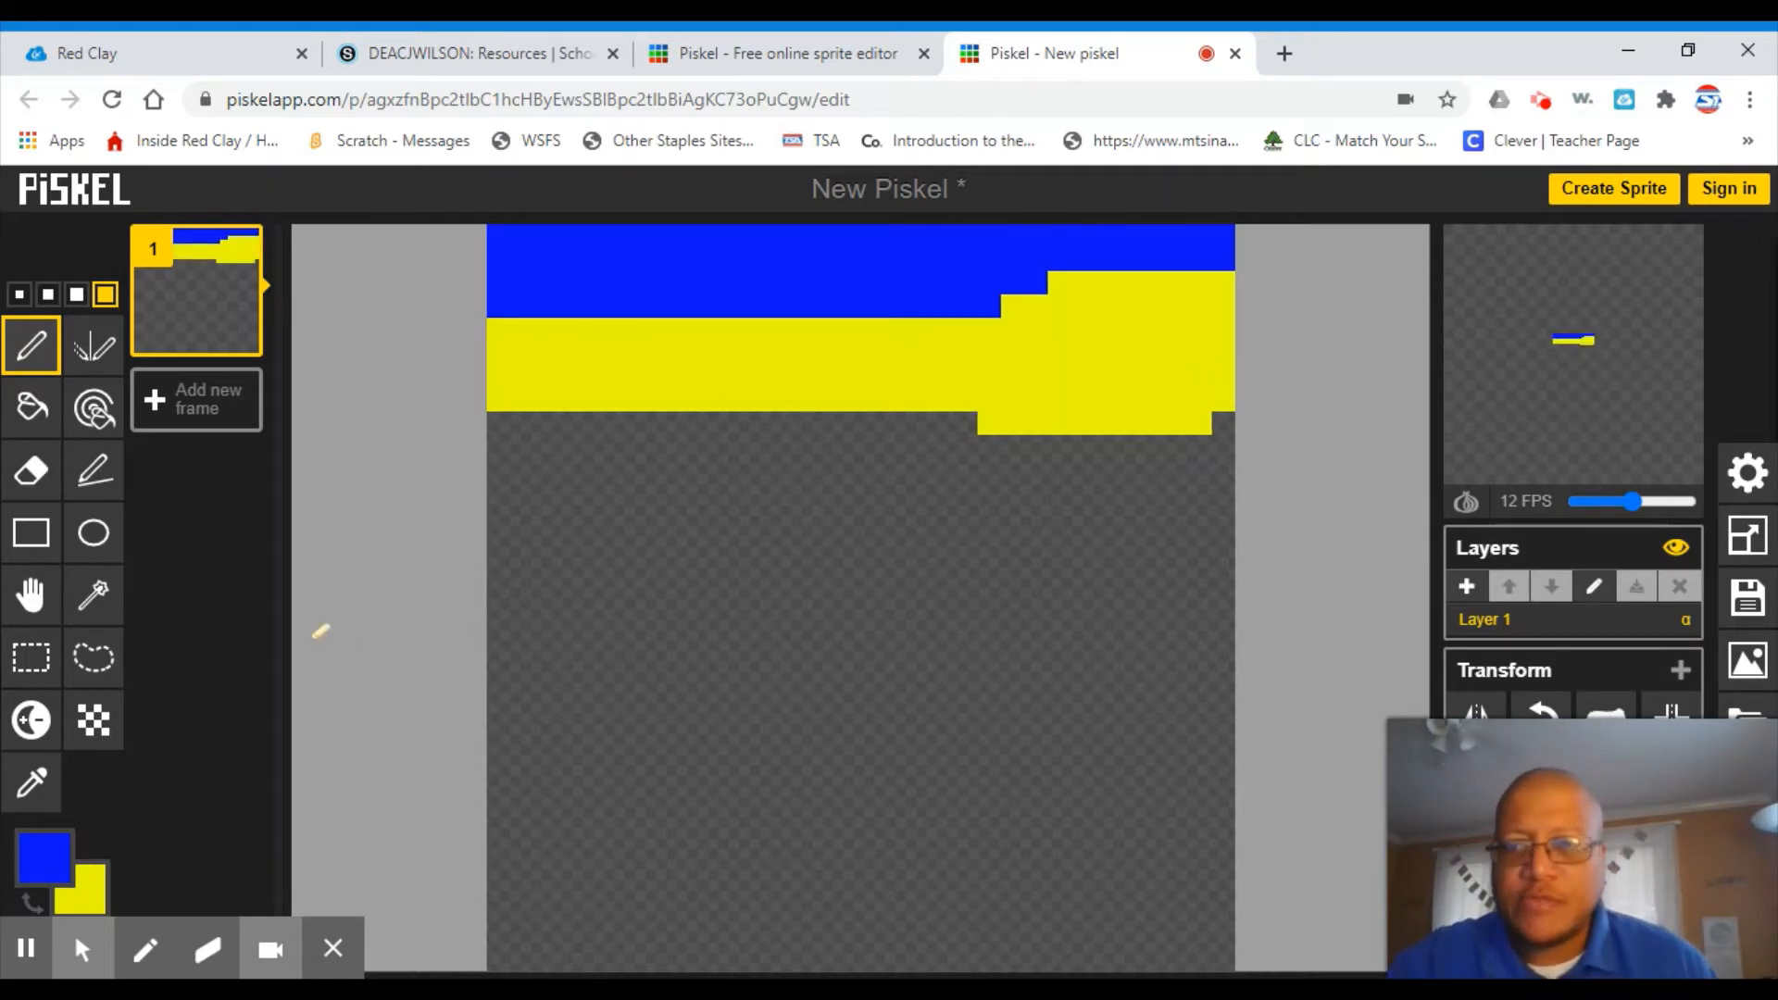
pyautogui.click(78, 294)
pyautogui.moveTo(512, 441); pyautogui.dragTo(880, 443)
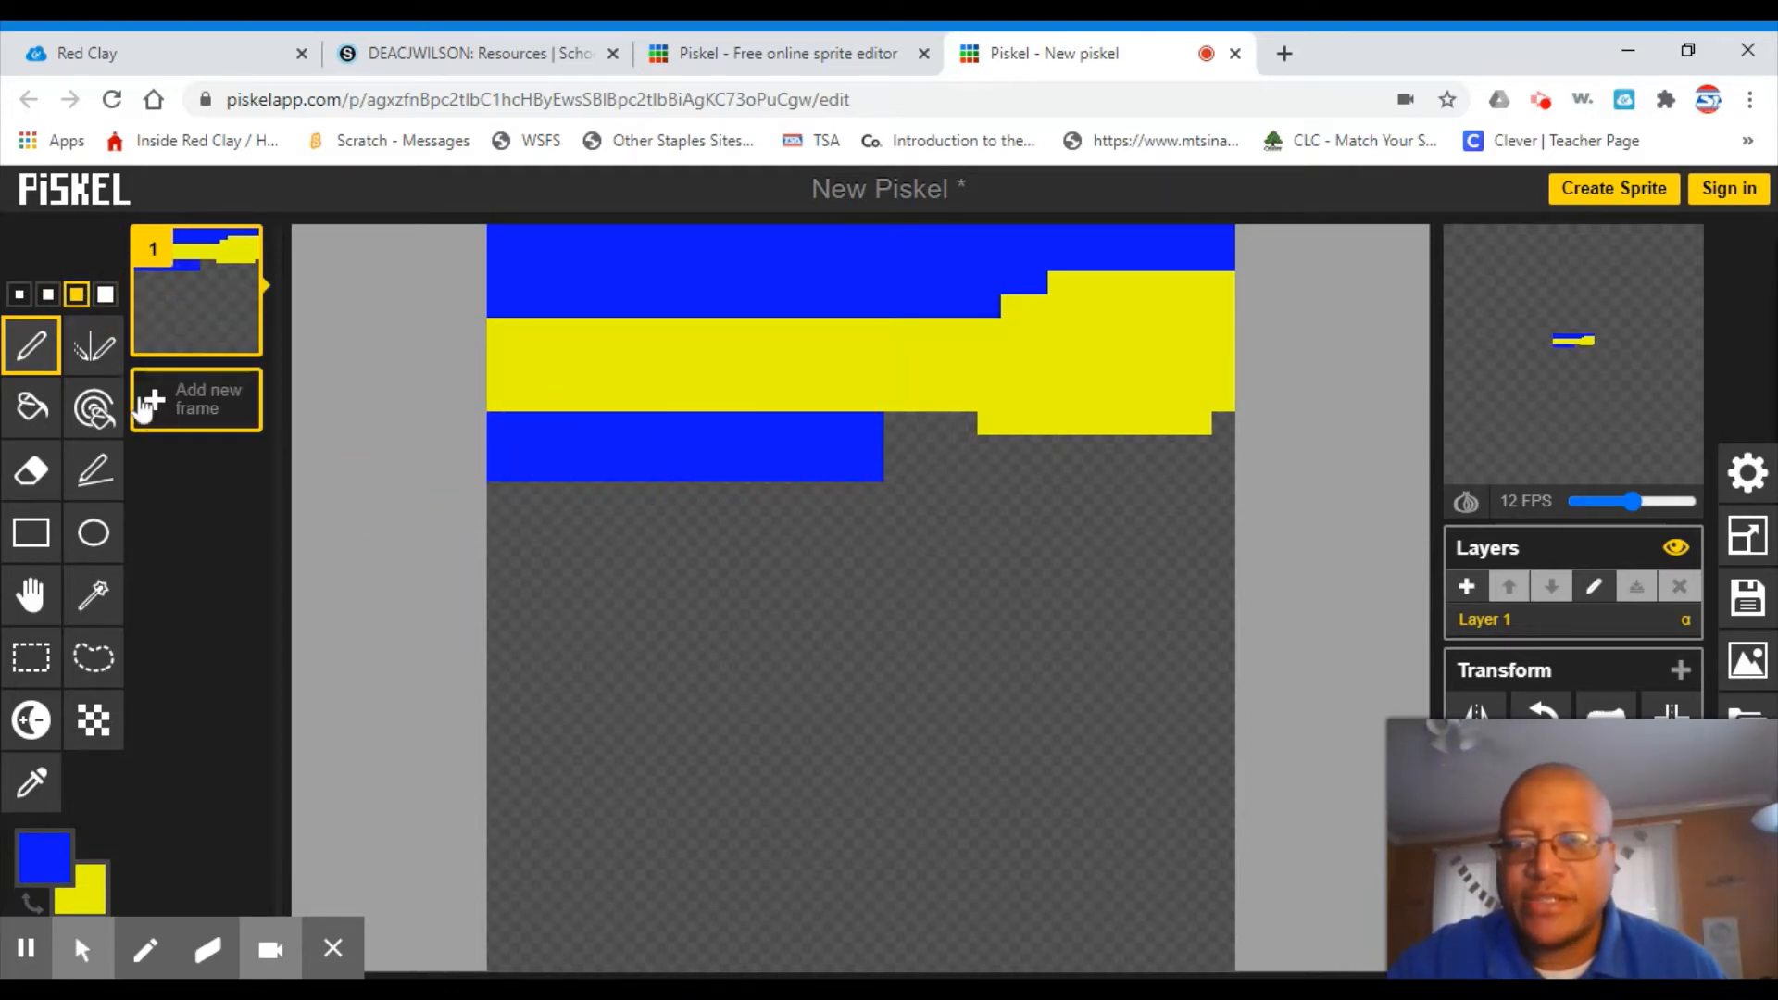
# - Paint two thinner blue stripes with gaps between them below the existing ones, using the second-smallest and the smallest pen sizes
pyautogui.click(49, 295)
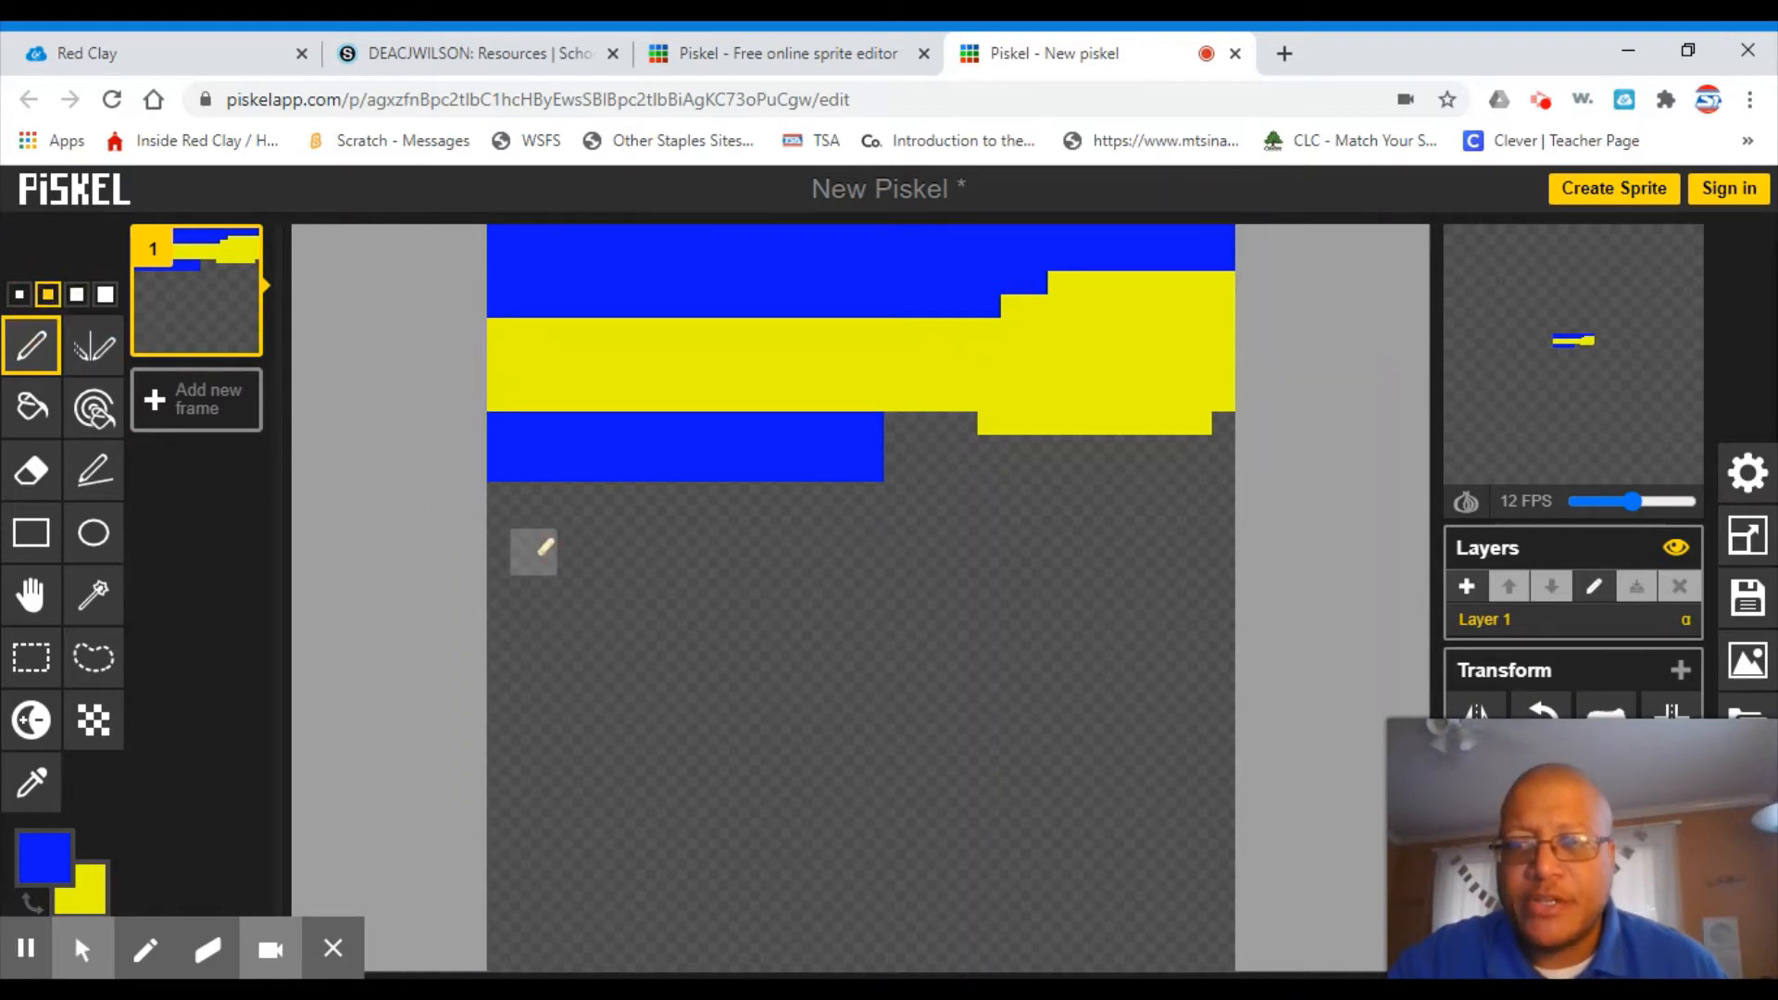
pyautogui.moveTo(505, 552); pyautogui.dragTo(943, 556)
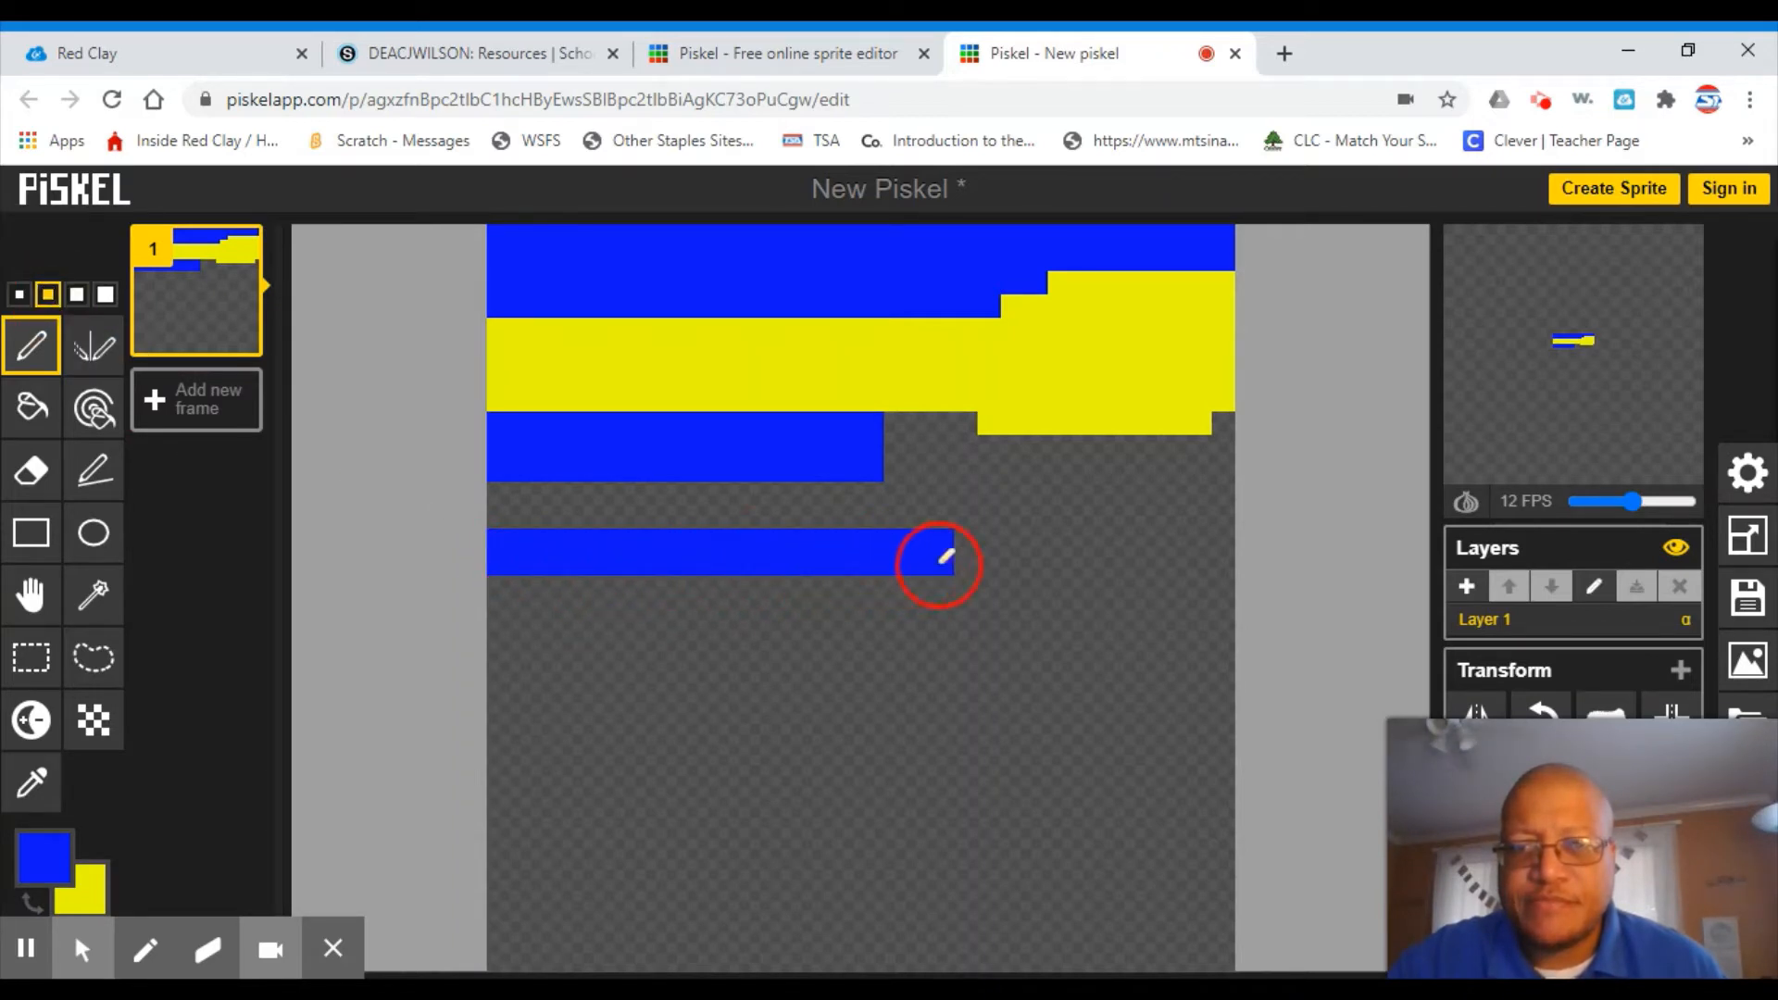
pyautogui.click(19, 295)
pyautogui.moveTo(497, 634)
pyautogui.mouseDown()
pyautogui.moveTo(836, 665)
pyautogui.moveTo(928, 633)
pyautogui.mouseUp()
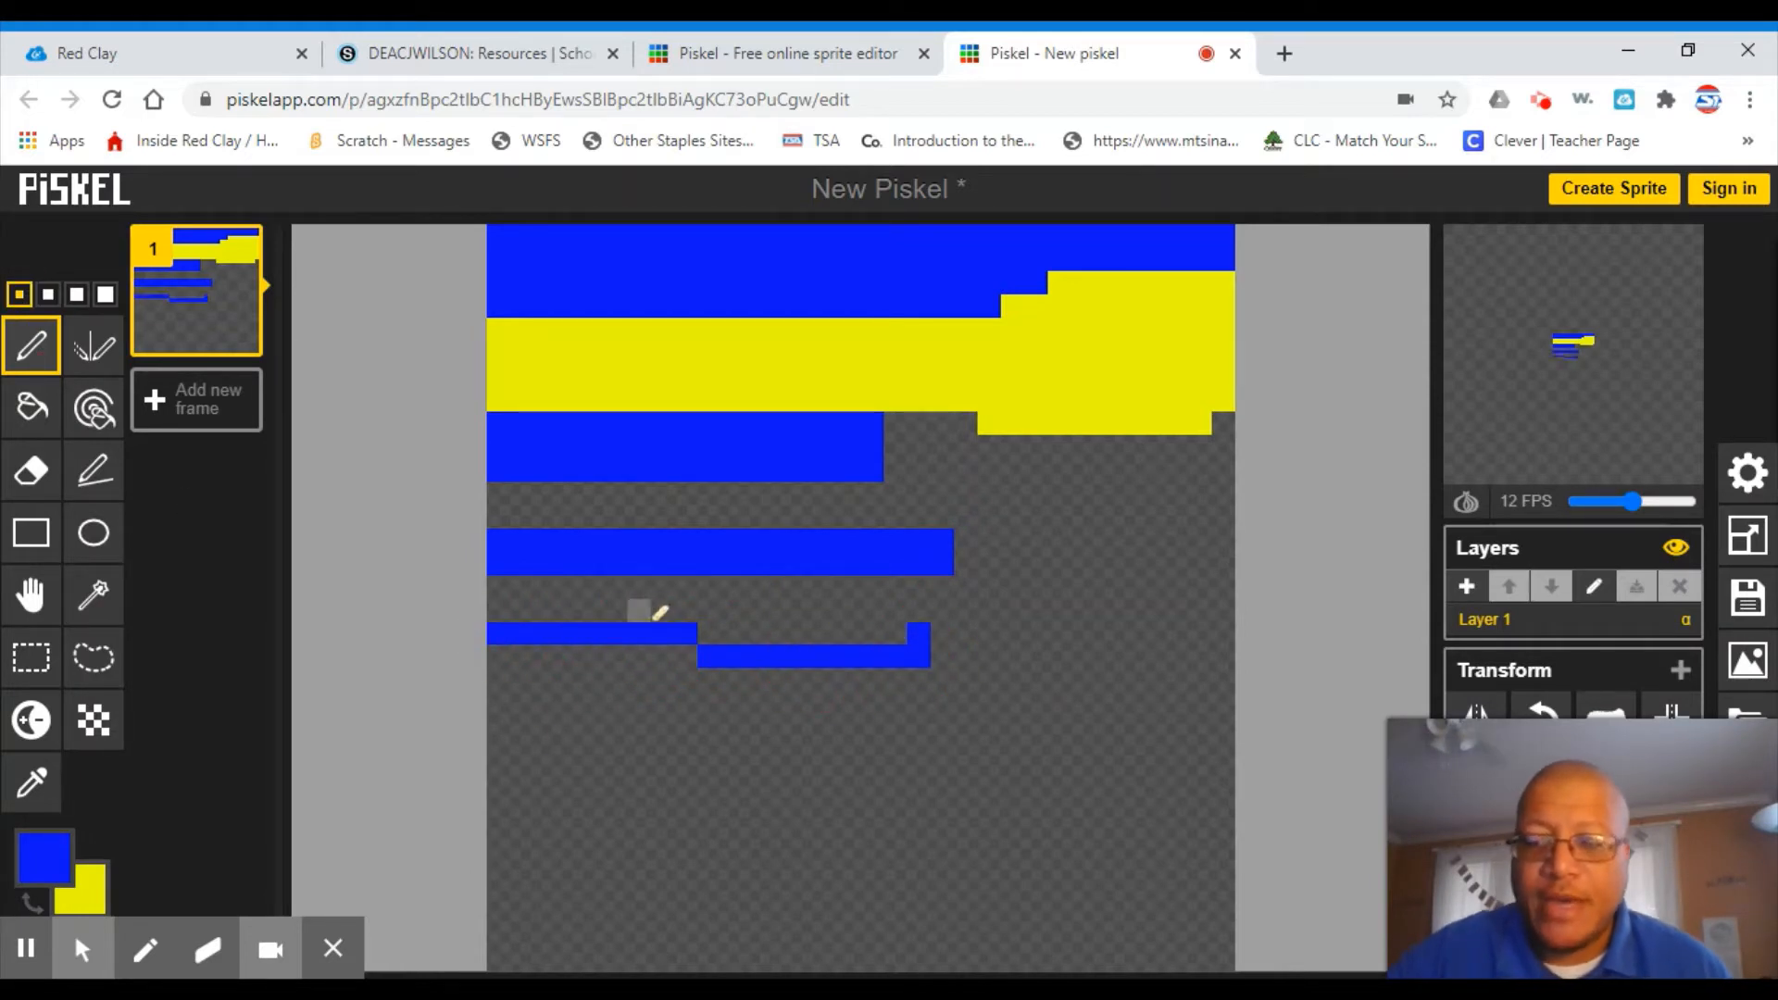
pyautogui.hotkey('ctrl', 'z')
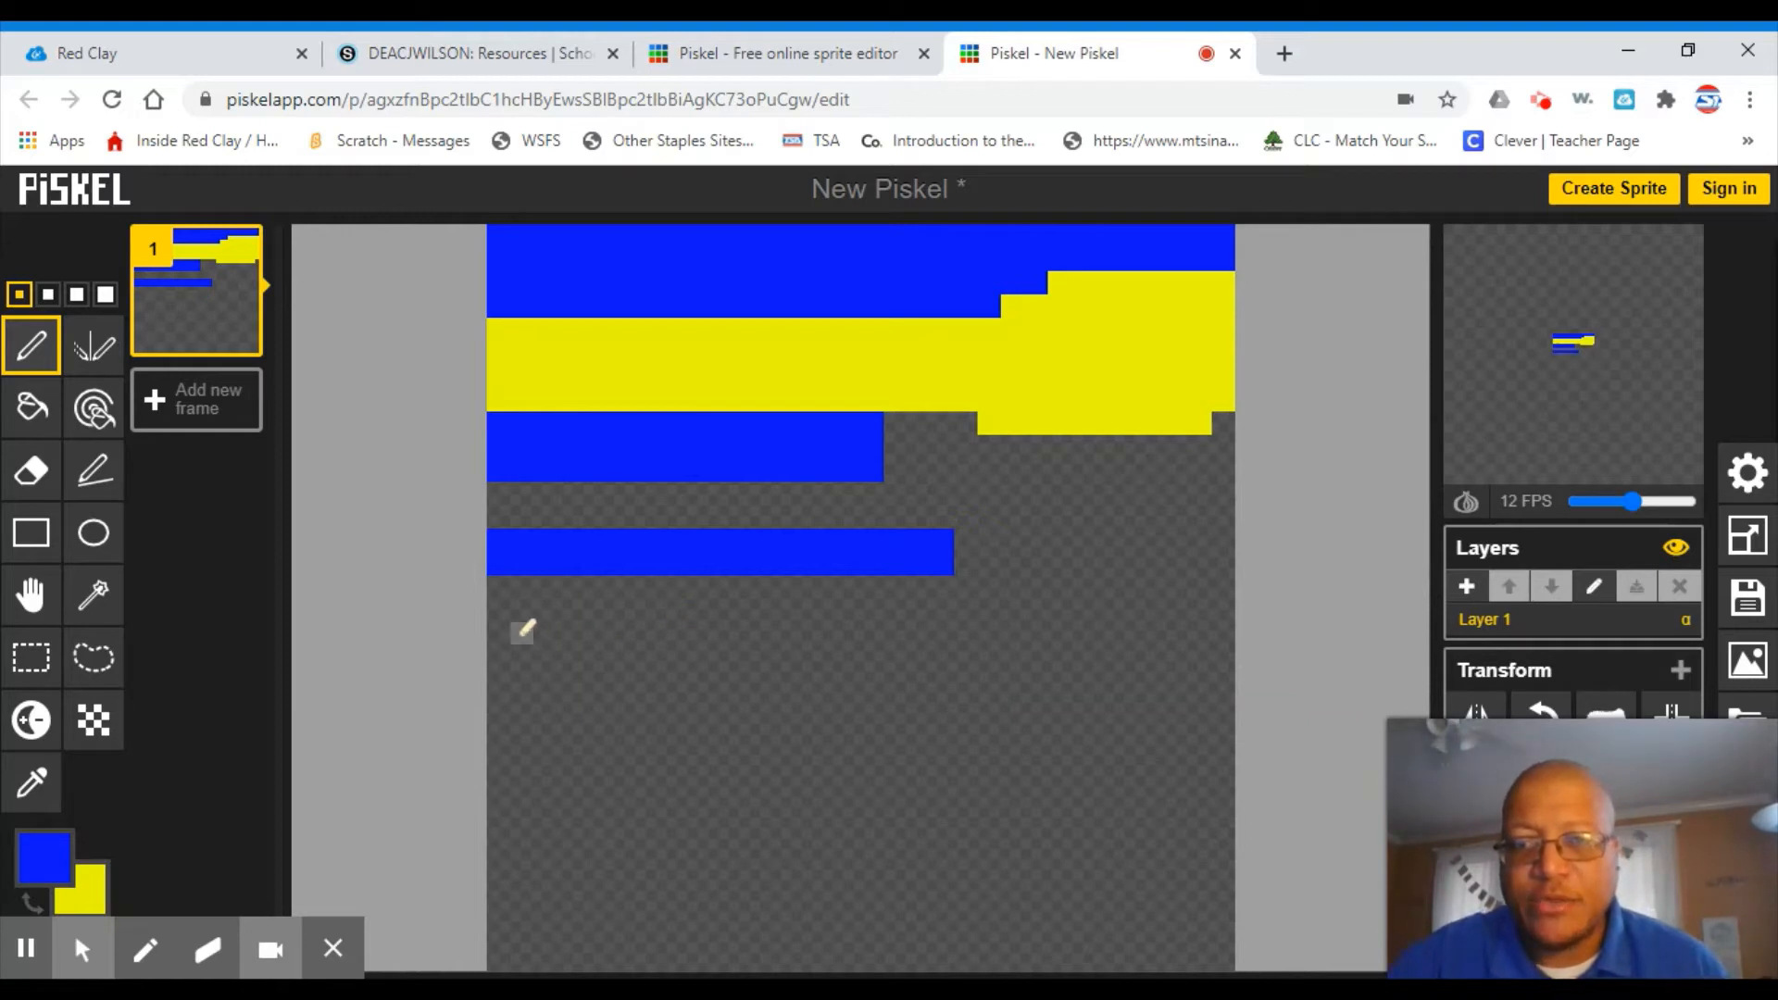
pyautogui.moveTo(581, 631)
pyautogui.mouseDown()
pyautogui.moveTo(964, 637)
pyautogui.moveTo(778, 628)
pyautogui.mouseUp()
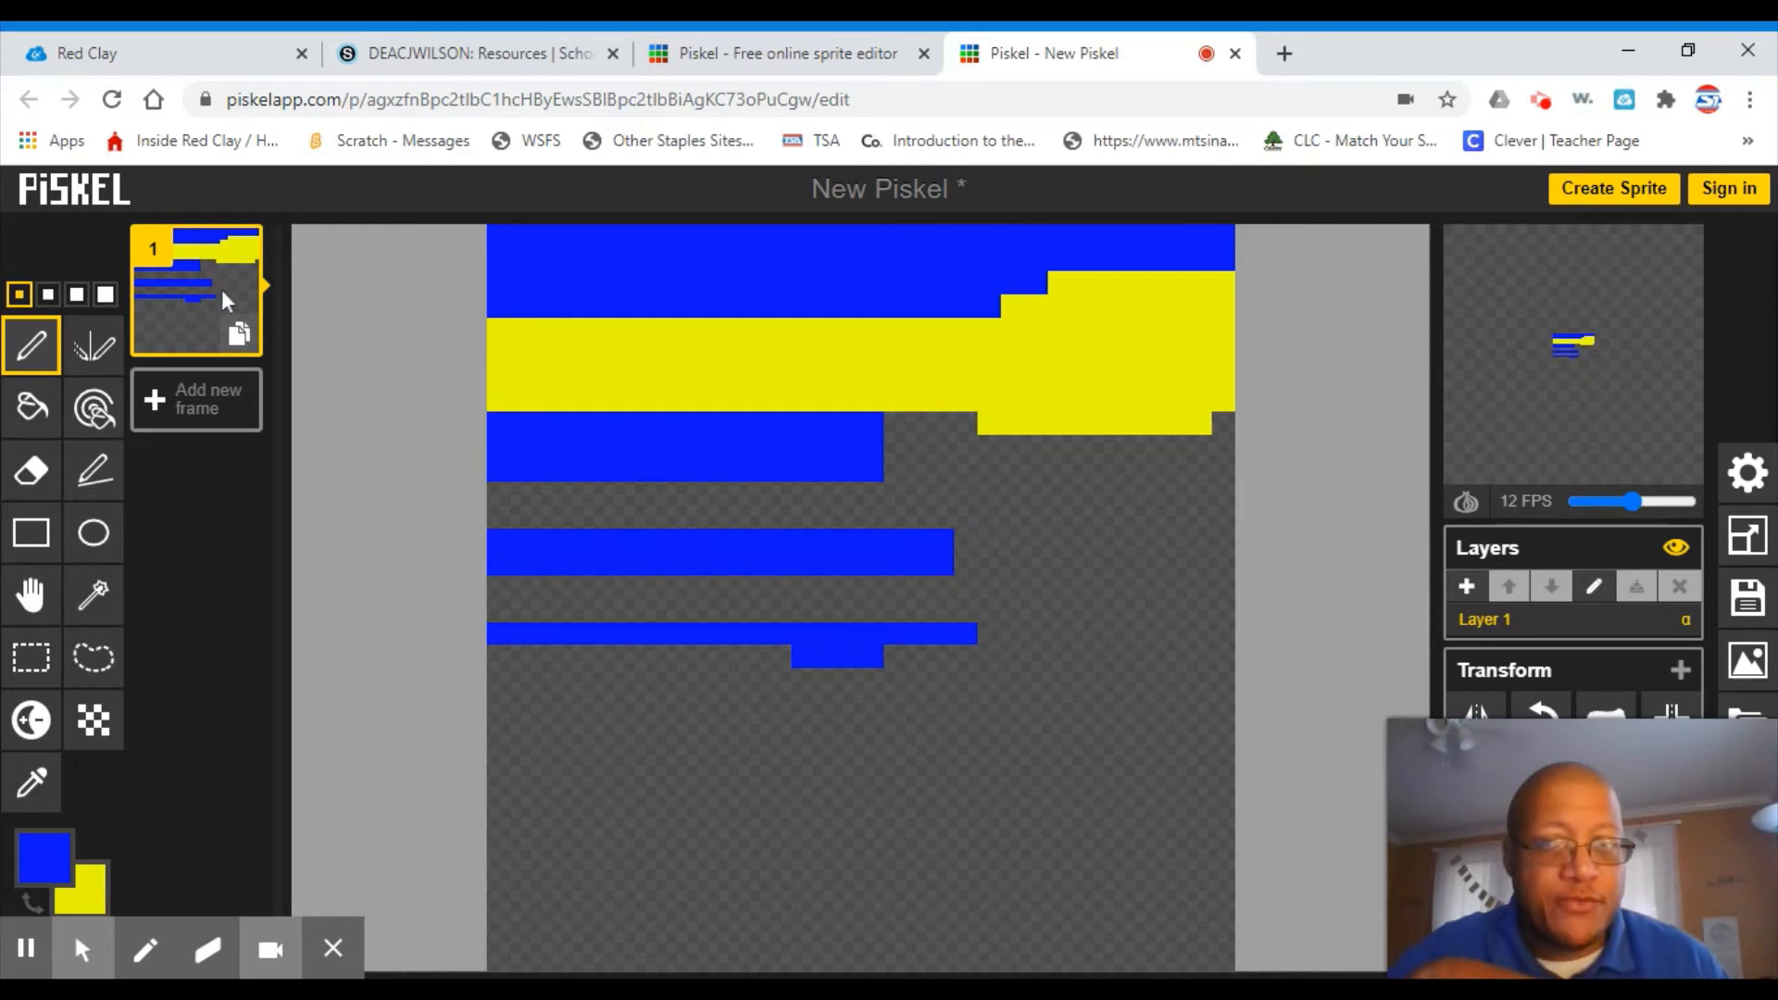
# - Duplicate frame 1 and fill the gaps between the blue stripes in the copy with yellow, using the second-smallest pen size
pyautogui.click(239, 338)
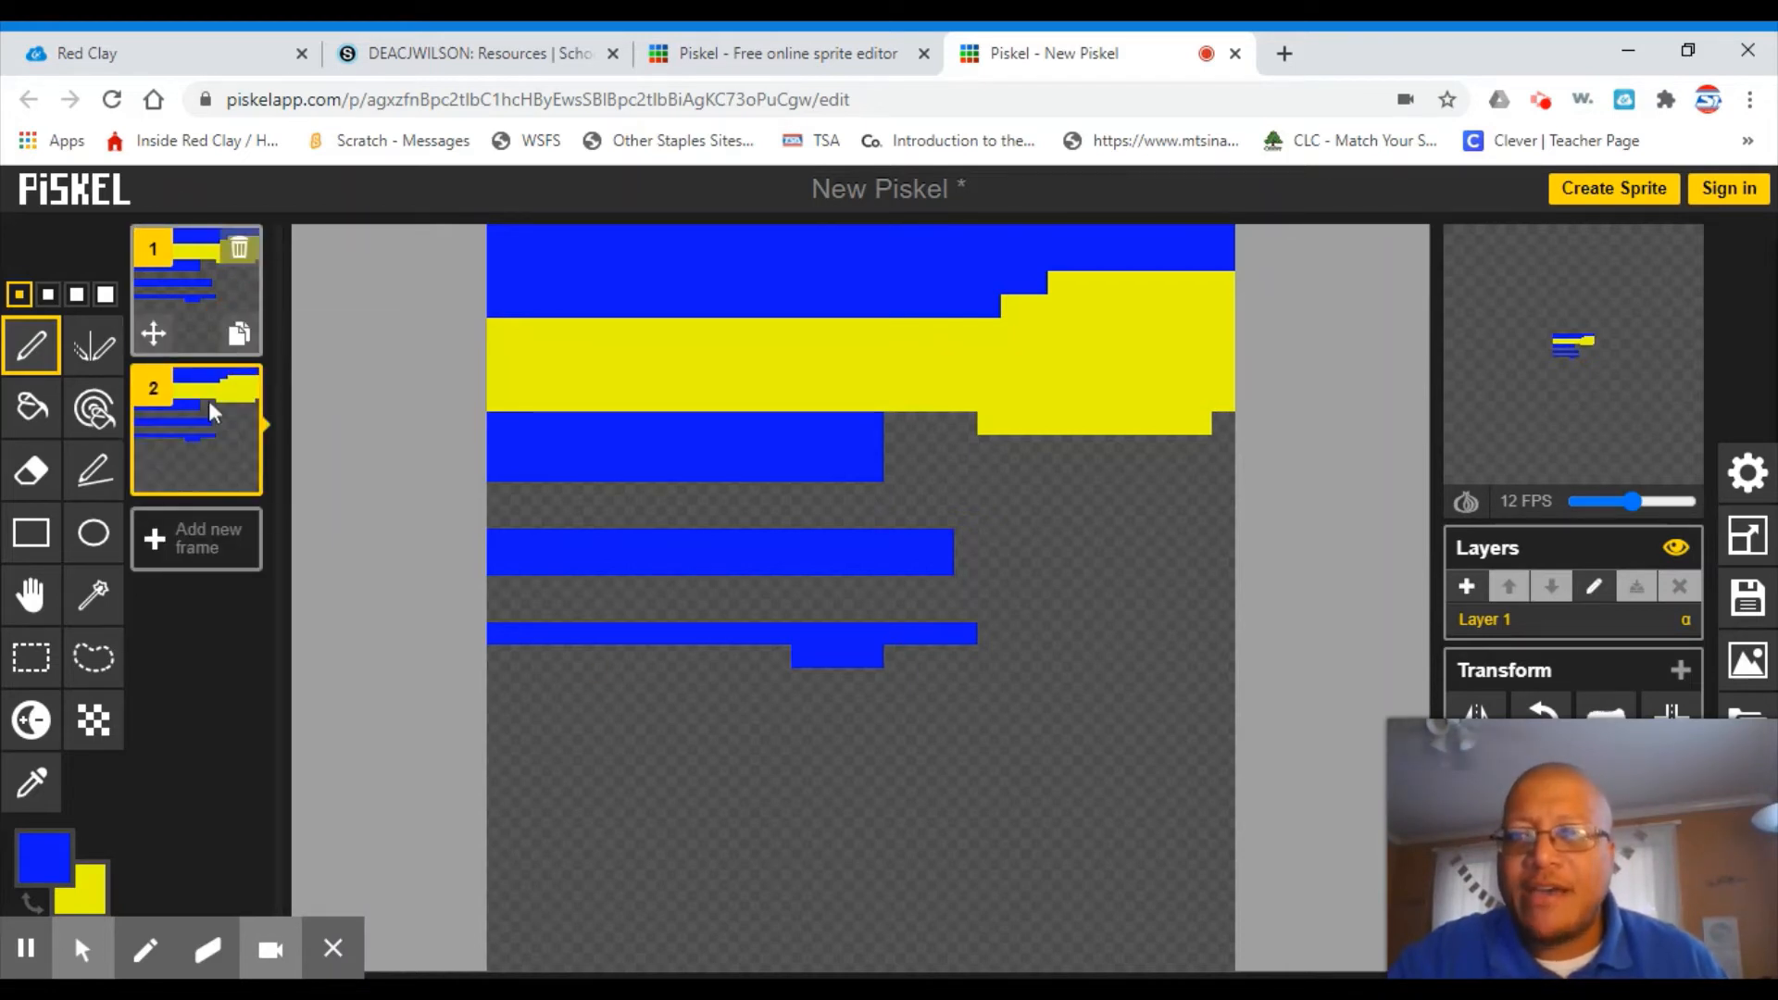
pyautogui.moveTo(208, 384)
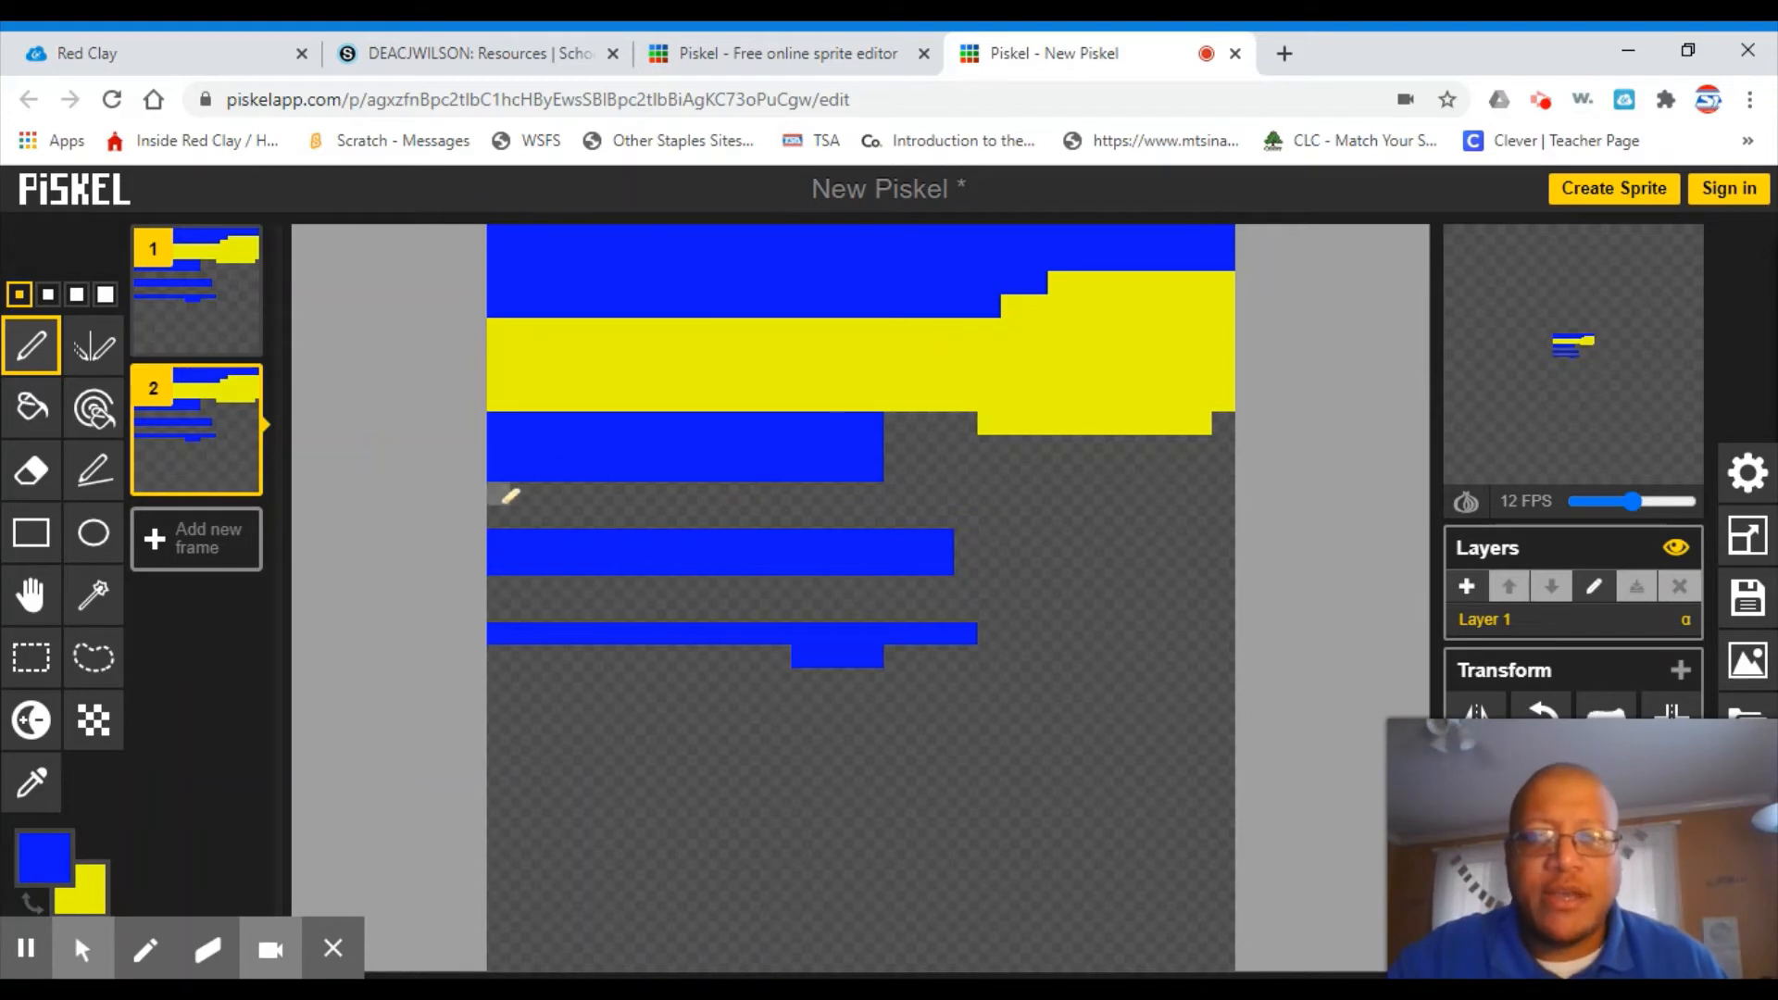
pyautogui.moveTo(164, 411)
pyautogui.click(76, 294)
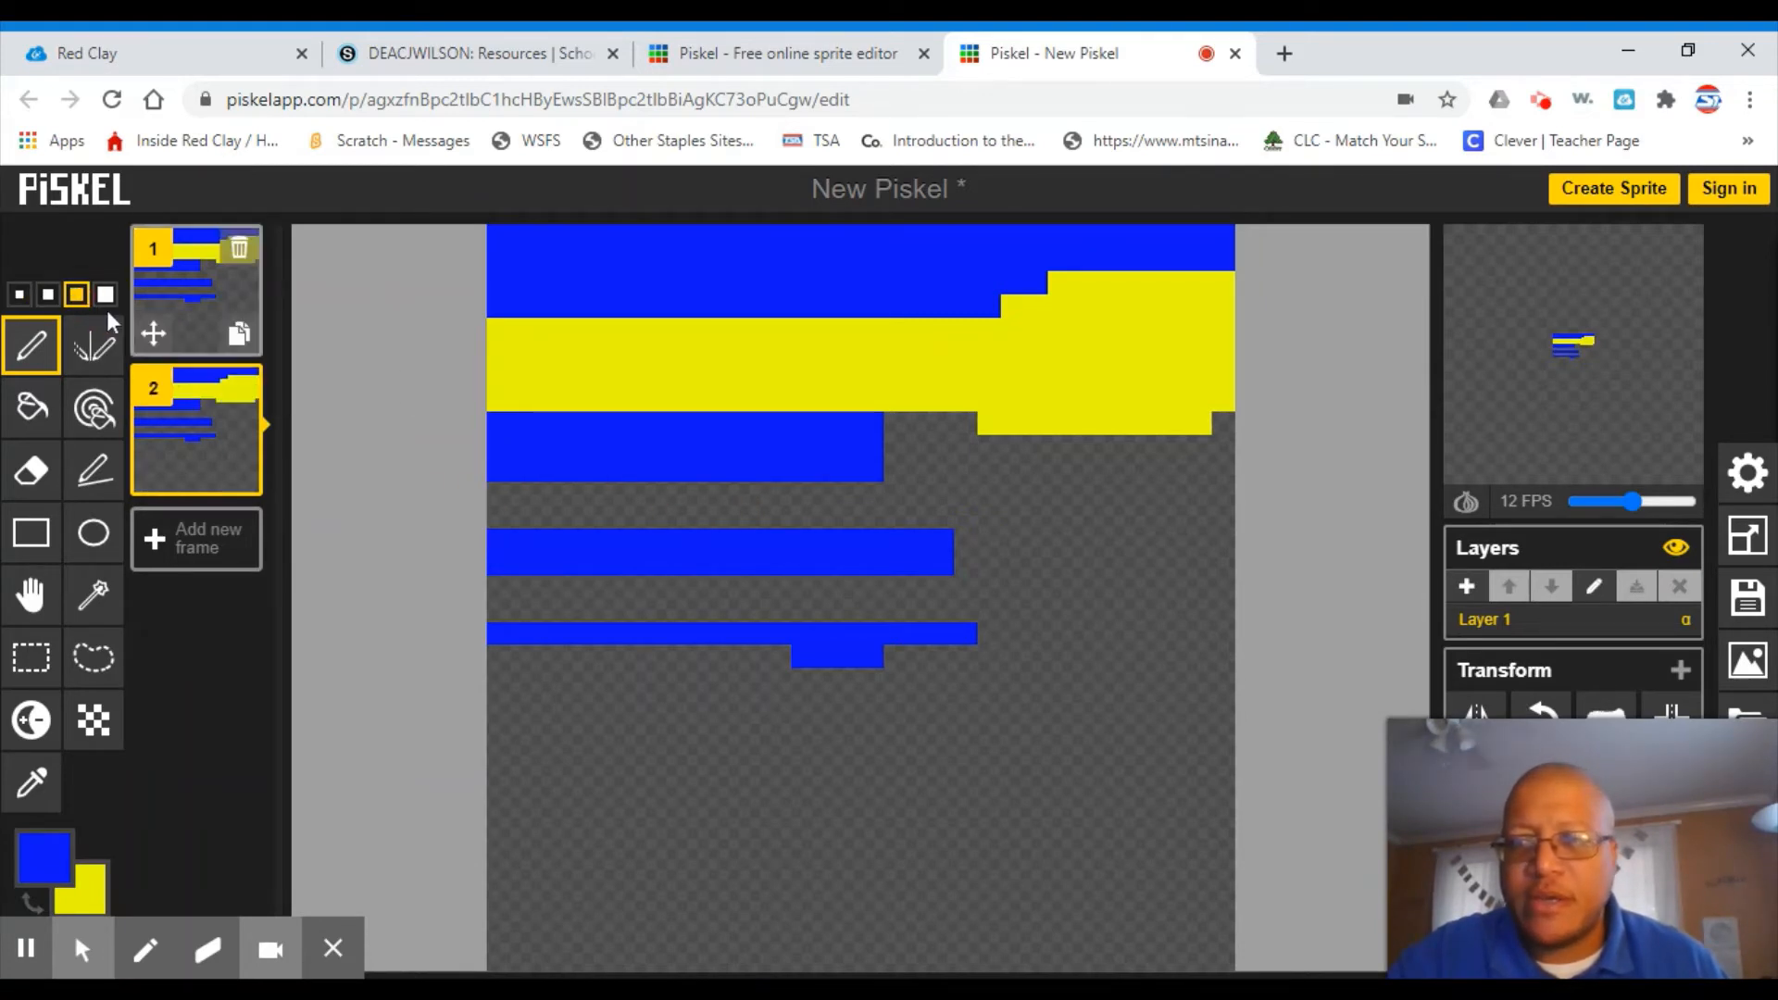
pyautogui.click(49, 295)
pyautogui.moveTo(498, 505)
pyautogui.mouseDown()
pyautogui.moveTo(910, 514)
pyautogui.moveTo(911, 437)
pyautogui.moveTo(908, 515)
pyautogui.mouseUp()
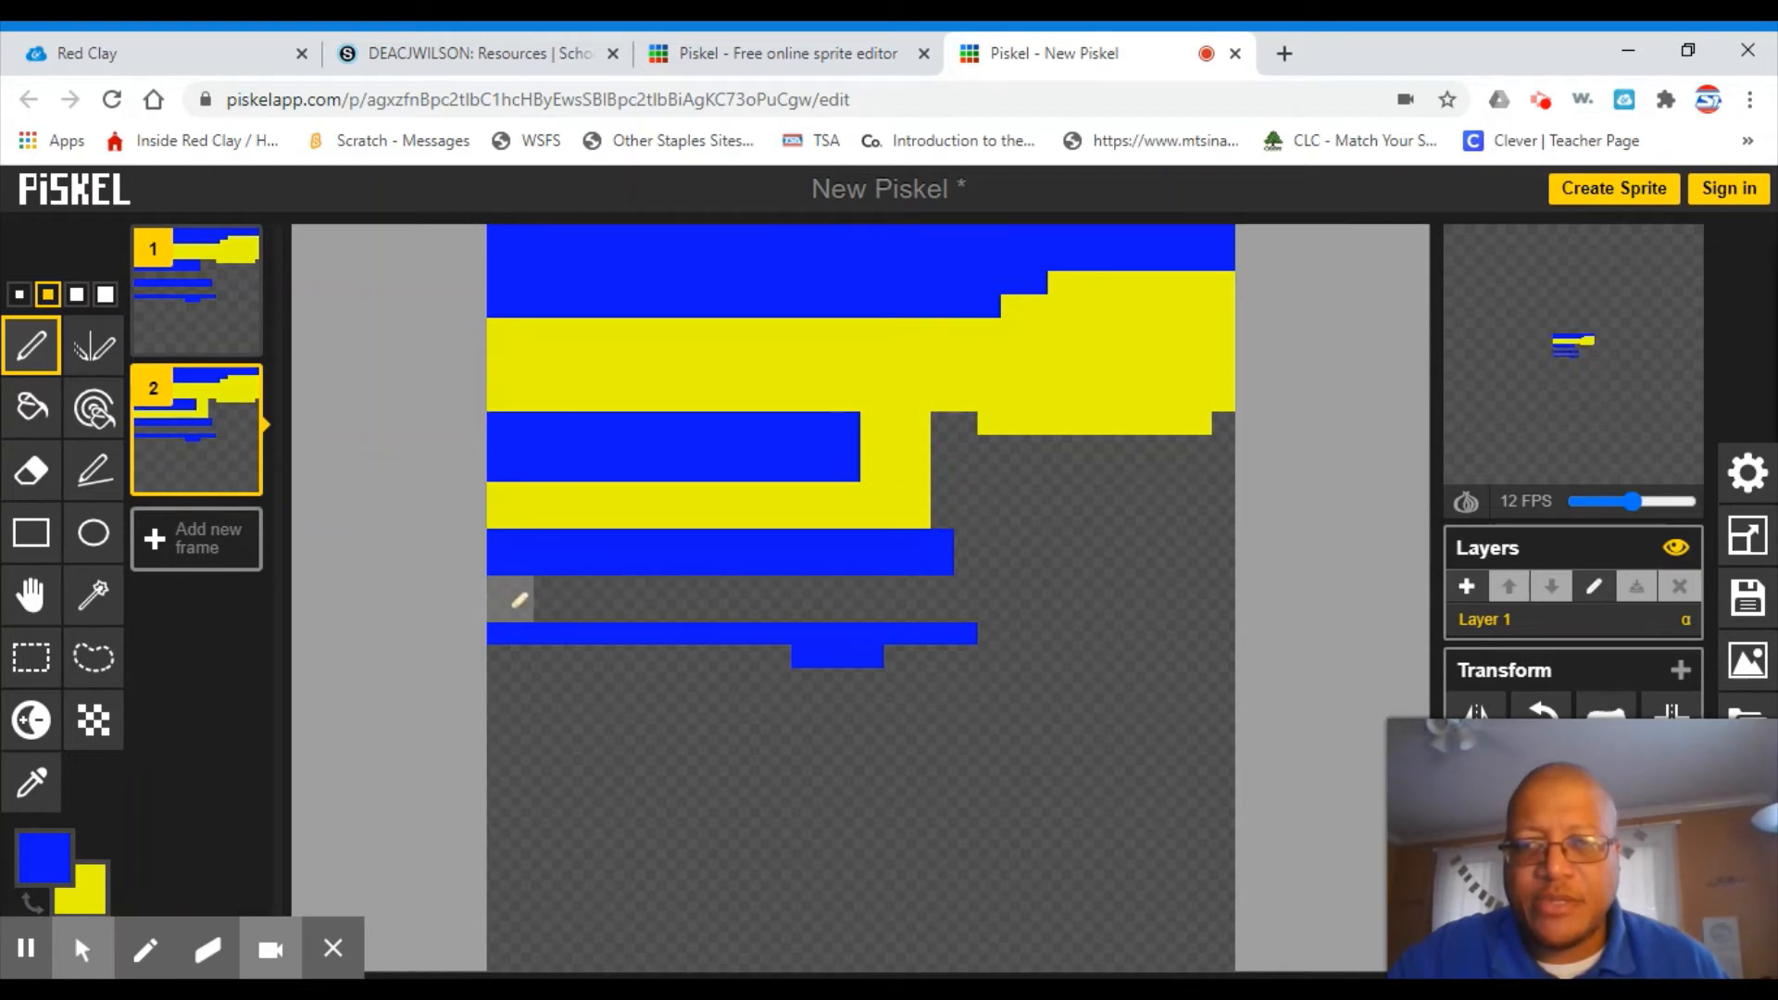
pyautogui.moveTo(515, 597)
pyautogui.mouseDown()
pyautogui.moveTo(696, 590)
pyautogui.moveTo(767, 613)
pyautogui.moveTo(981, 618)
pyautogui.moveTo(632, 595)
pyautogui.moveTo(674, 585)
pyautogui.mouseUp()
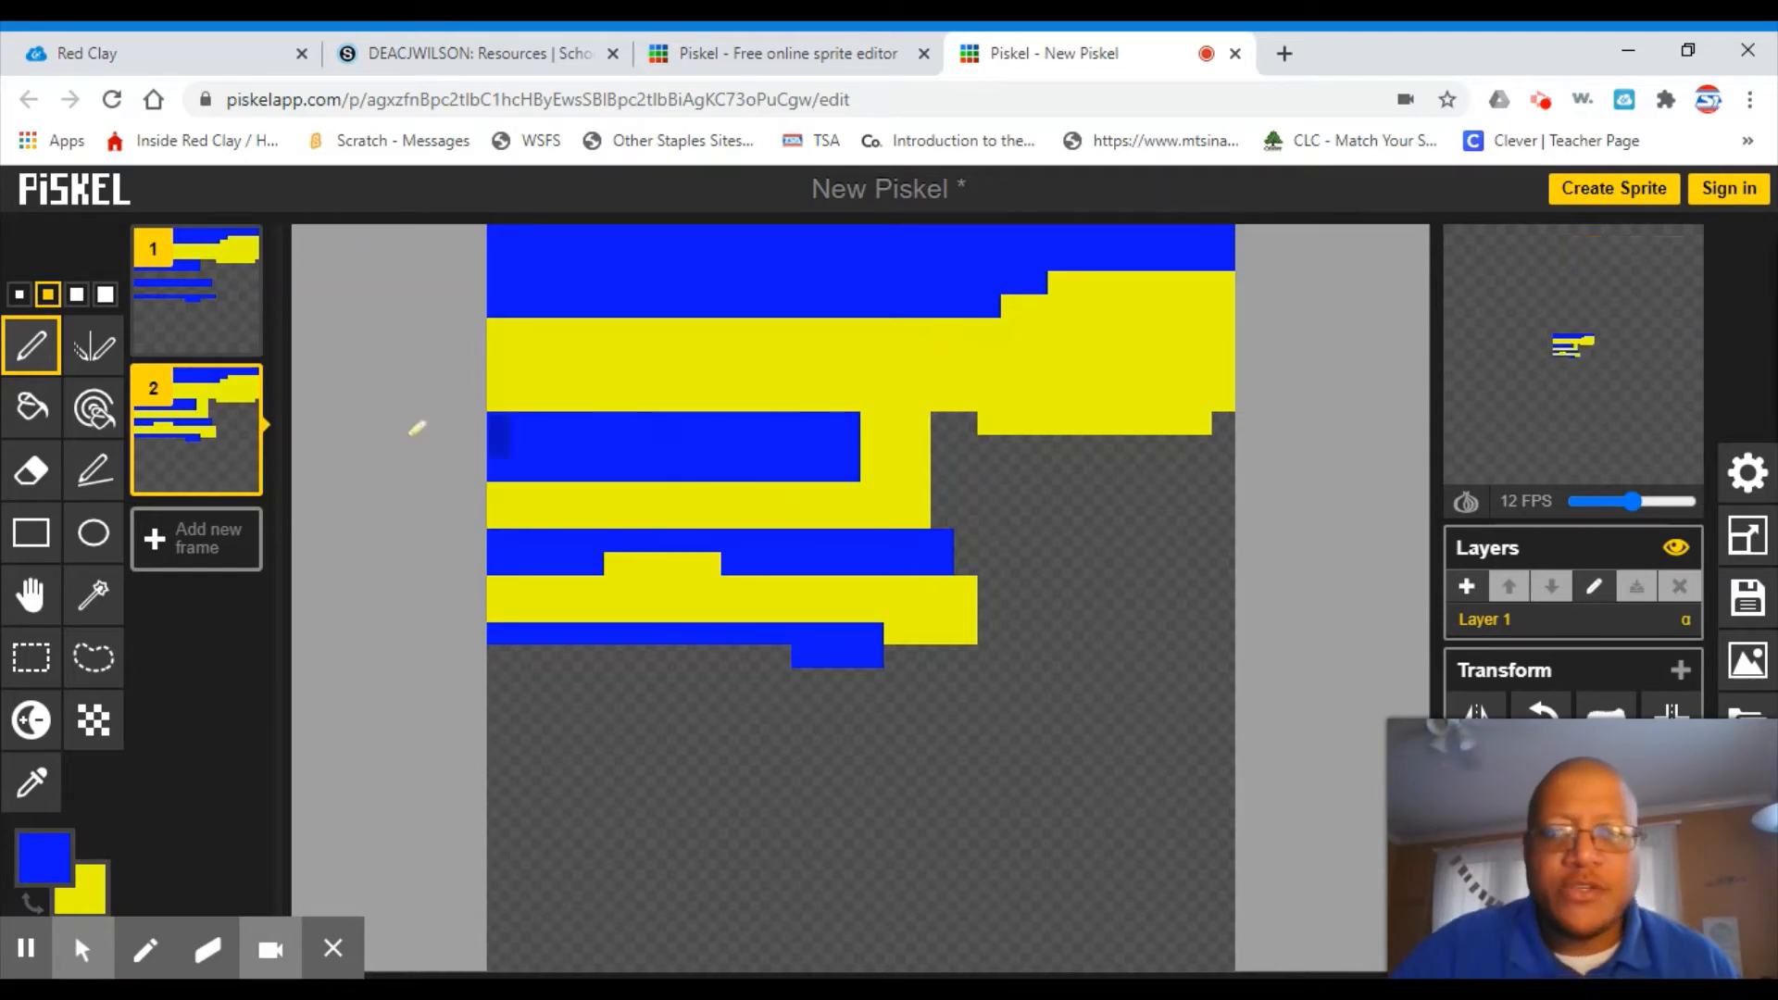
# - Duplicate frame 2 and paint a yellow stripe under the lowest blue one in the copy, bordering the stripes' lower and right-hand edges in blue
pyautogui.moveTo(250, 443)
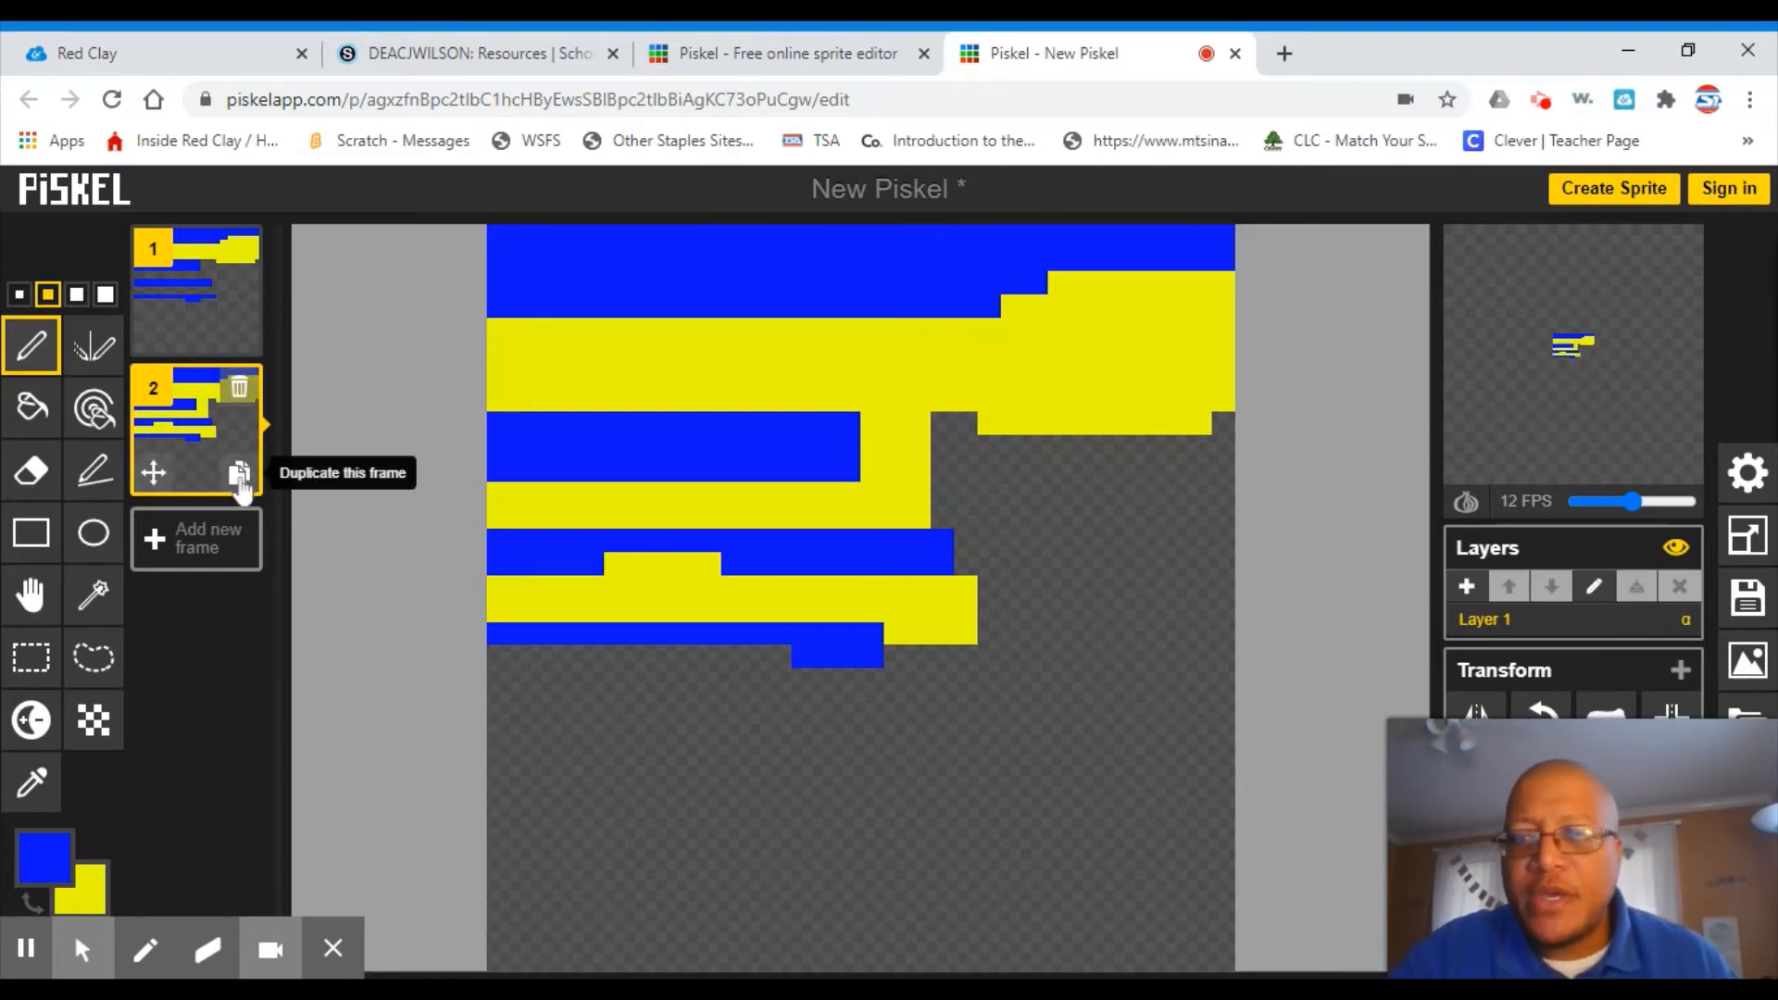
pyautogui.click(240, 478)
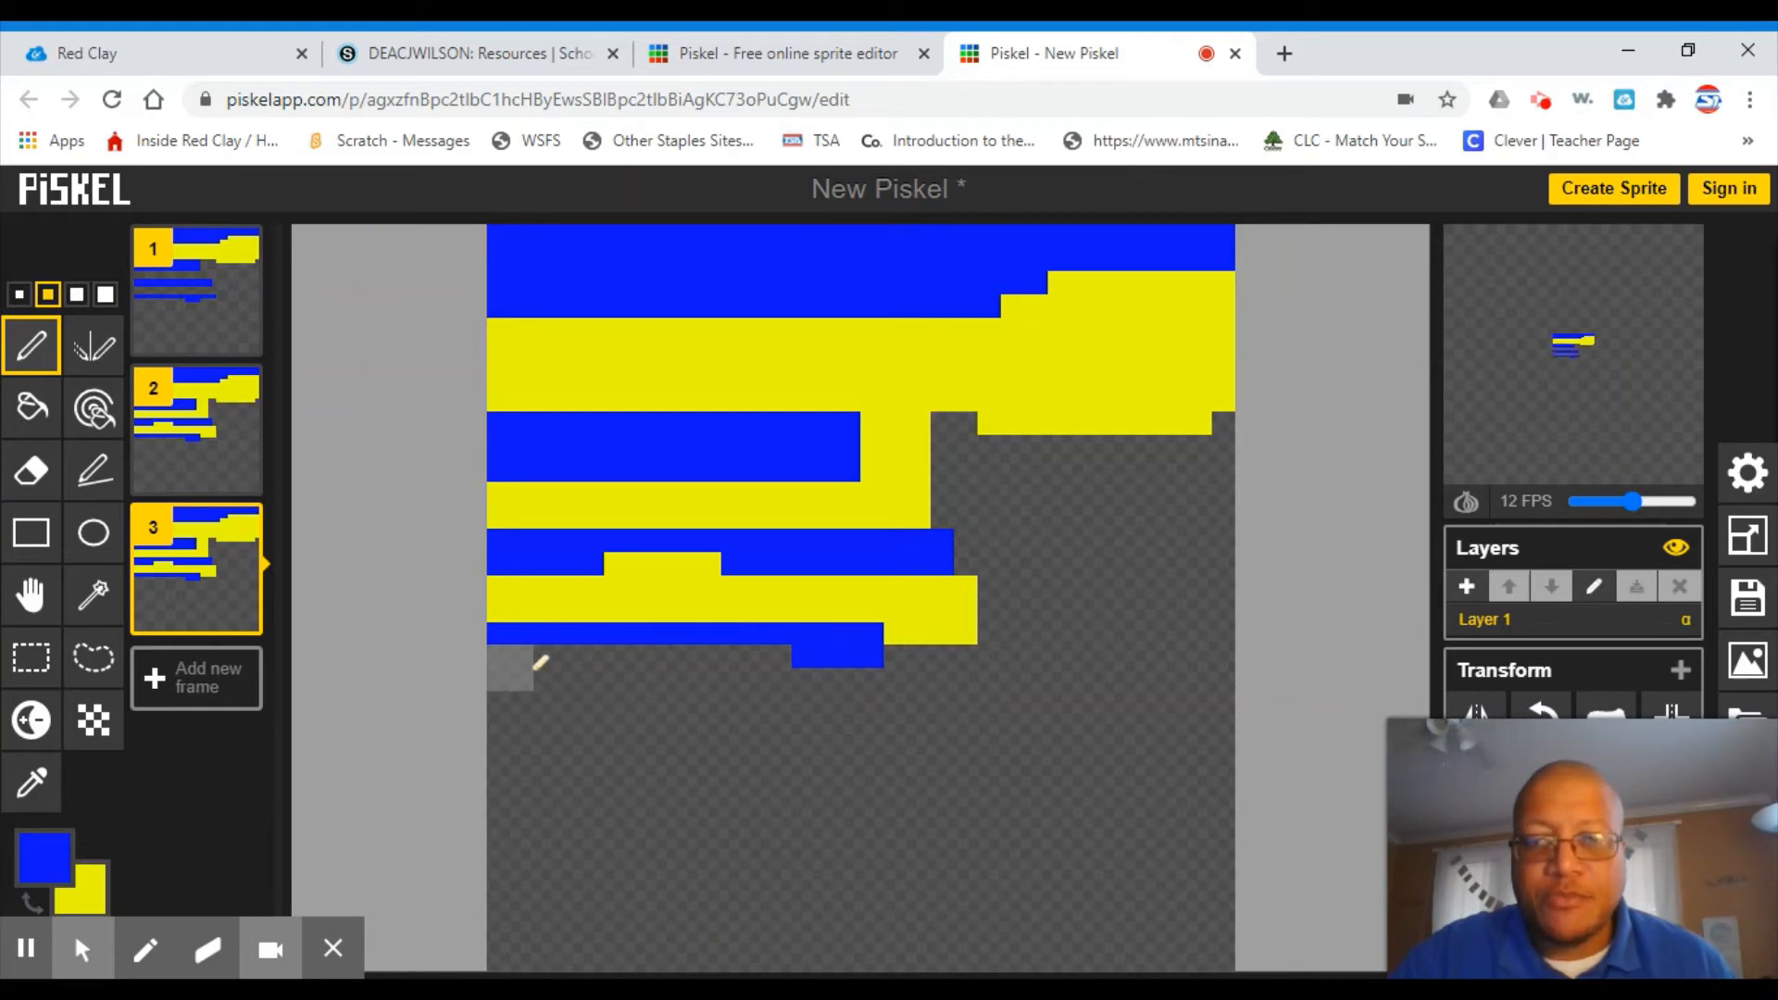
pyautogui.moveTo(508, 663)
pyautogui.mouseDown()
pyautogui.moveTo(856, 678)
pyautogui.moveTo(848, 710)
pyautogui.moveTo(532, 714)
pyautogui.moveTo(514, 784)
pyautogui.moveTo(519, 744)
pyautogui.moveTo(888, 758)
pyautogui.moveTo(895, 690)
pyautogui.moveTo(982, 678)
pyautogui.moveTo(914, 678)
pyautogui.moveTo(1012, 690)
pyautogui.moveTo(1026, 574)
pyautogui.moveTo(990, 570)
pyautogui.moveTo(976, 445)
pyautogui.moveTo(948, 522)
pyautogui.moveTo(981, 455)
pyautogui.moveTo(1227, 461)
pyautogui.moveTo(1095, 445)
pyautogui.mouseUp()
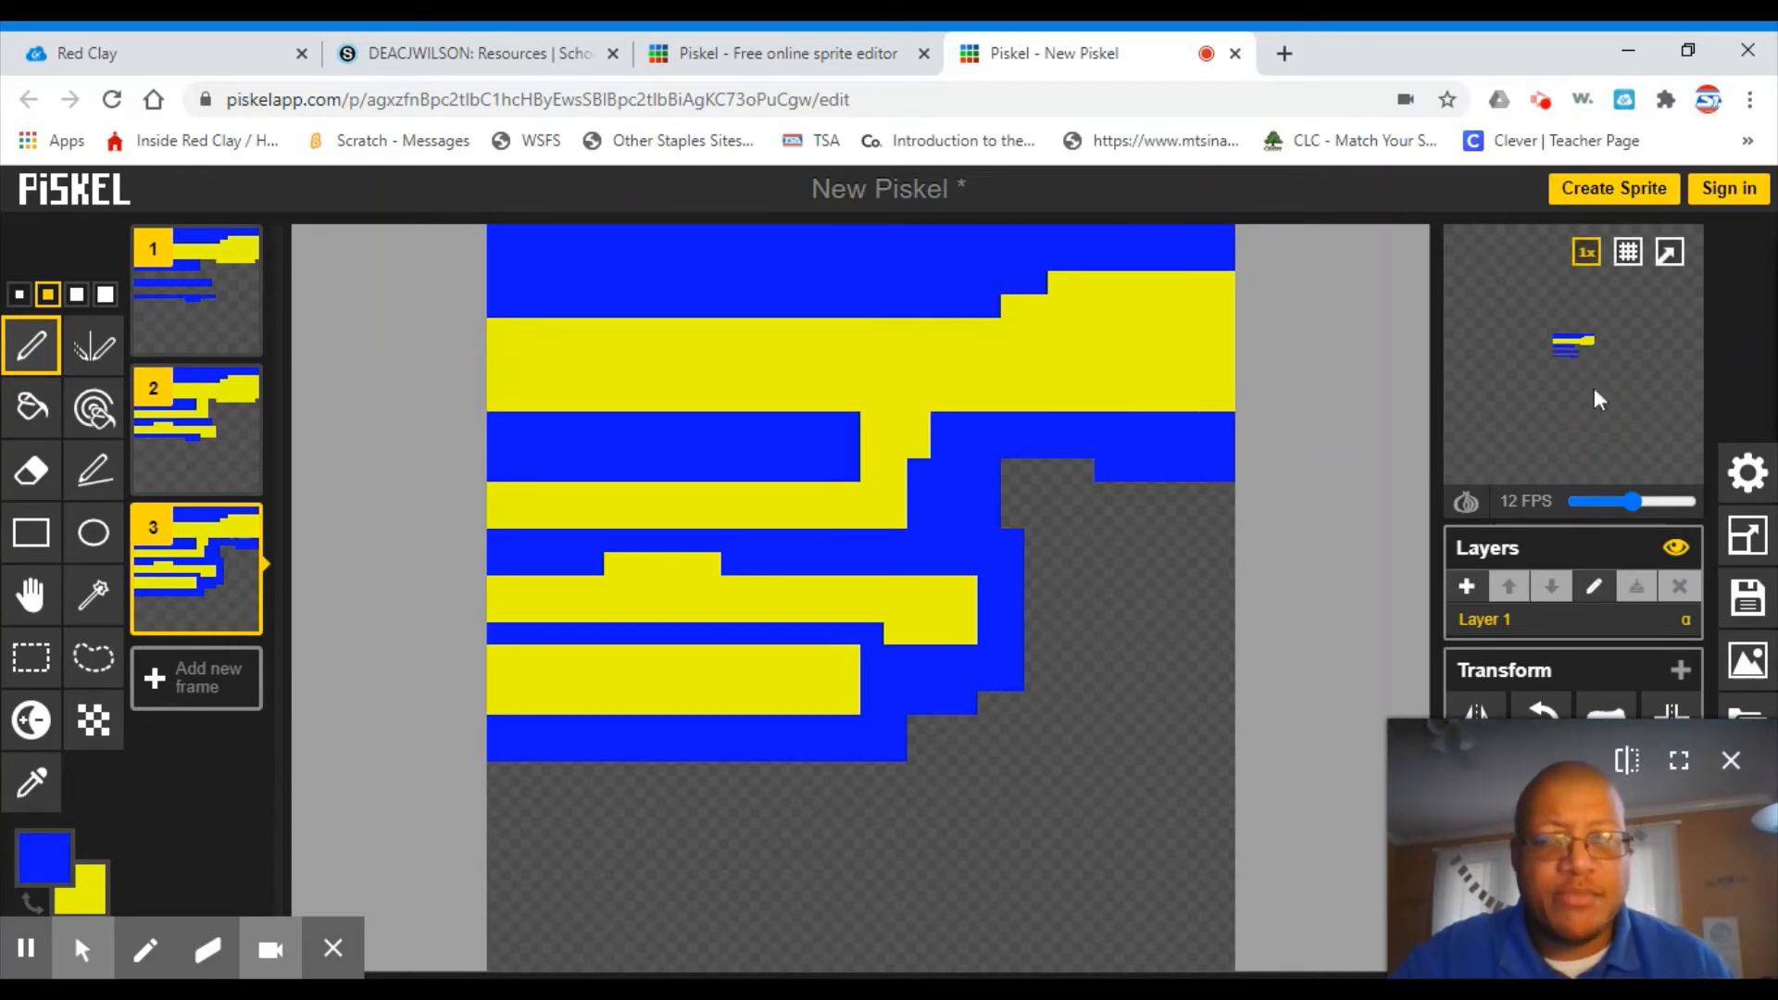
# - Change the primary pen colour to red, #fb0d0d
pyautogui.click(57, 875)
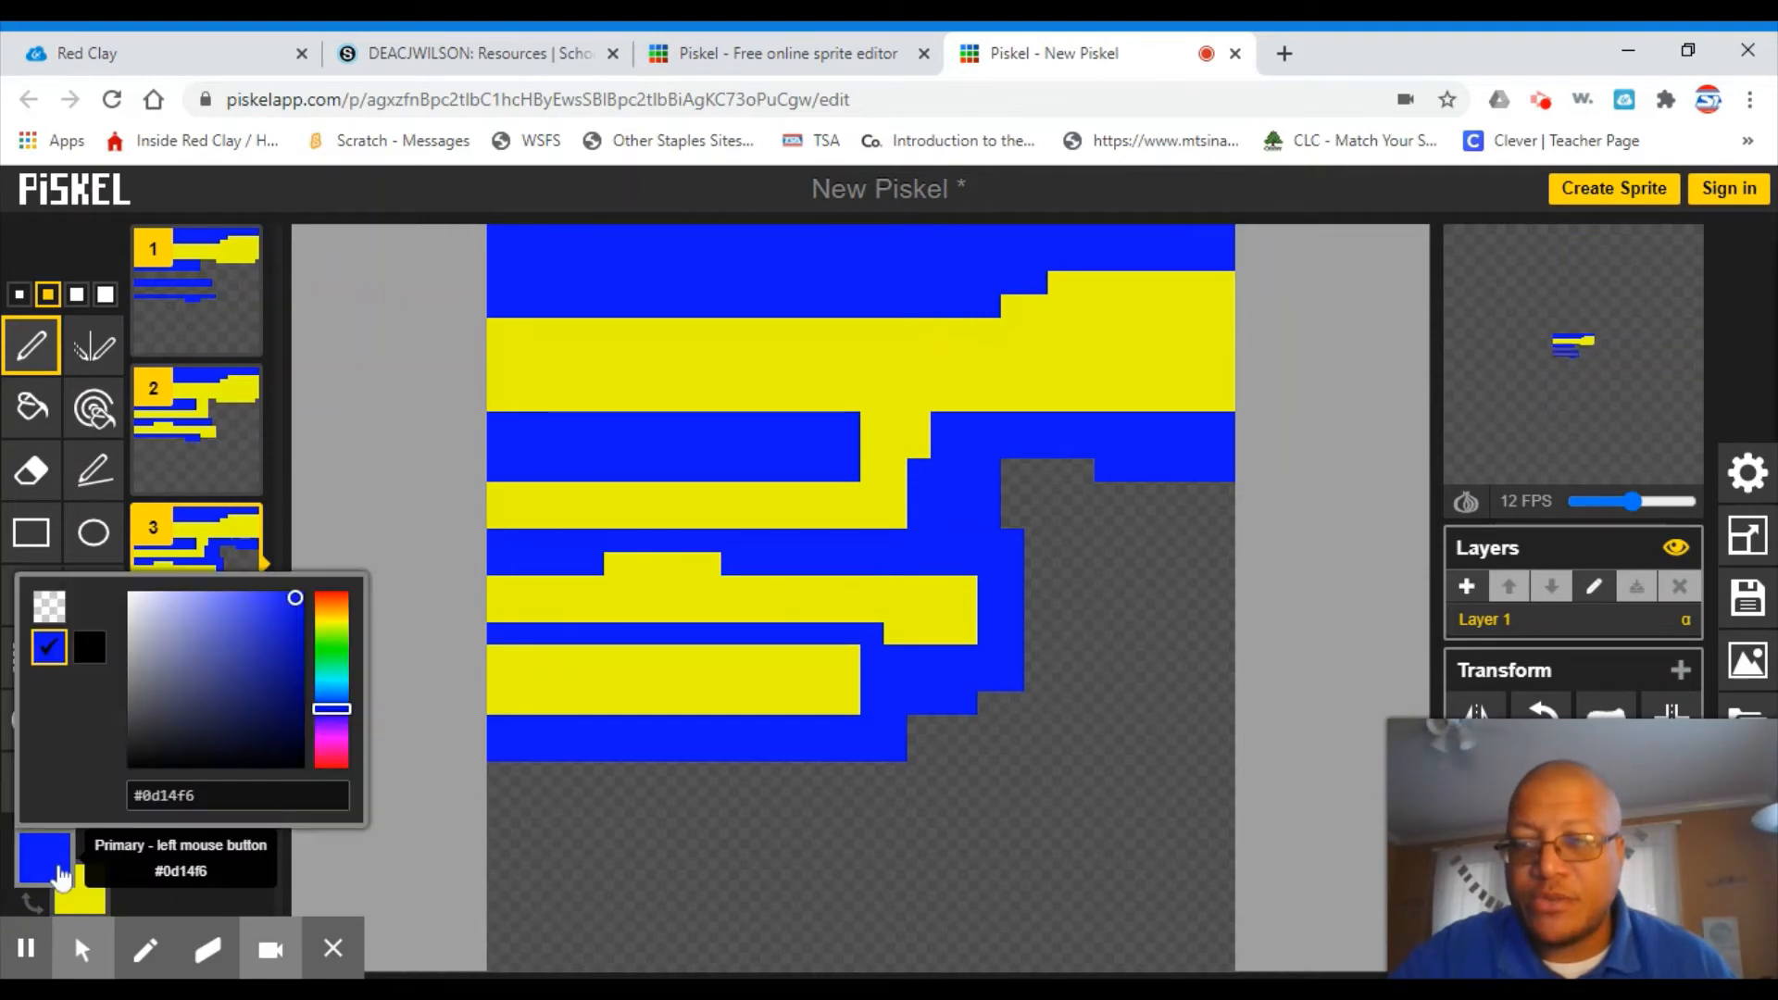
pyautogui.click(339, 602)
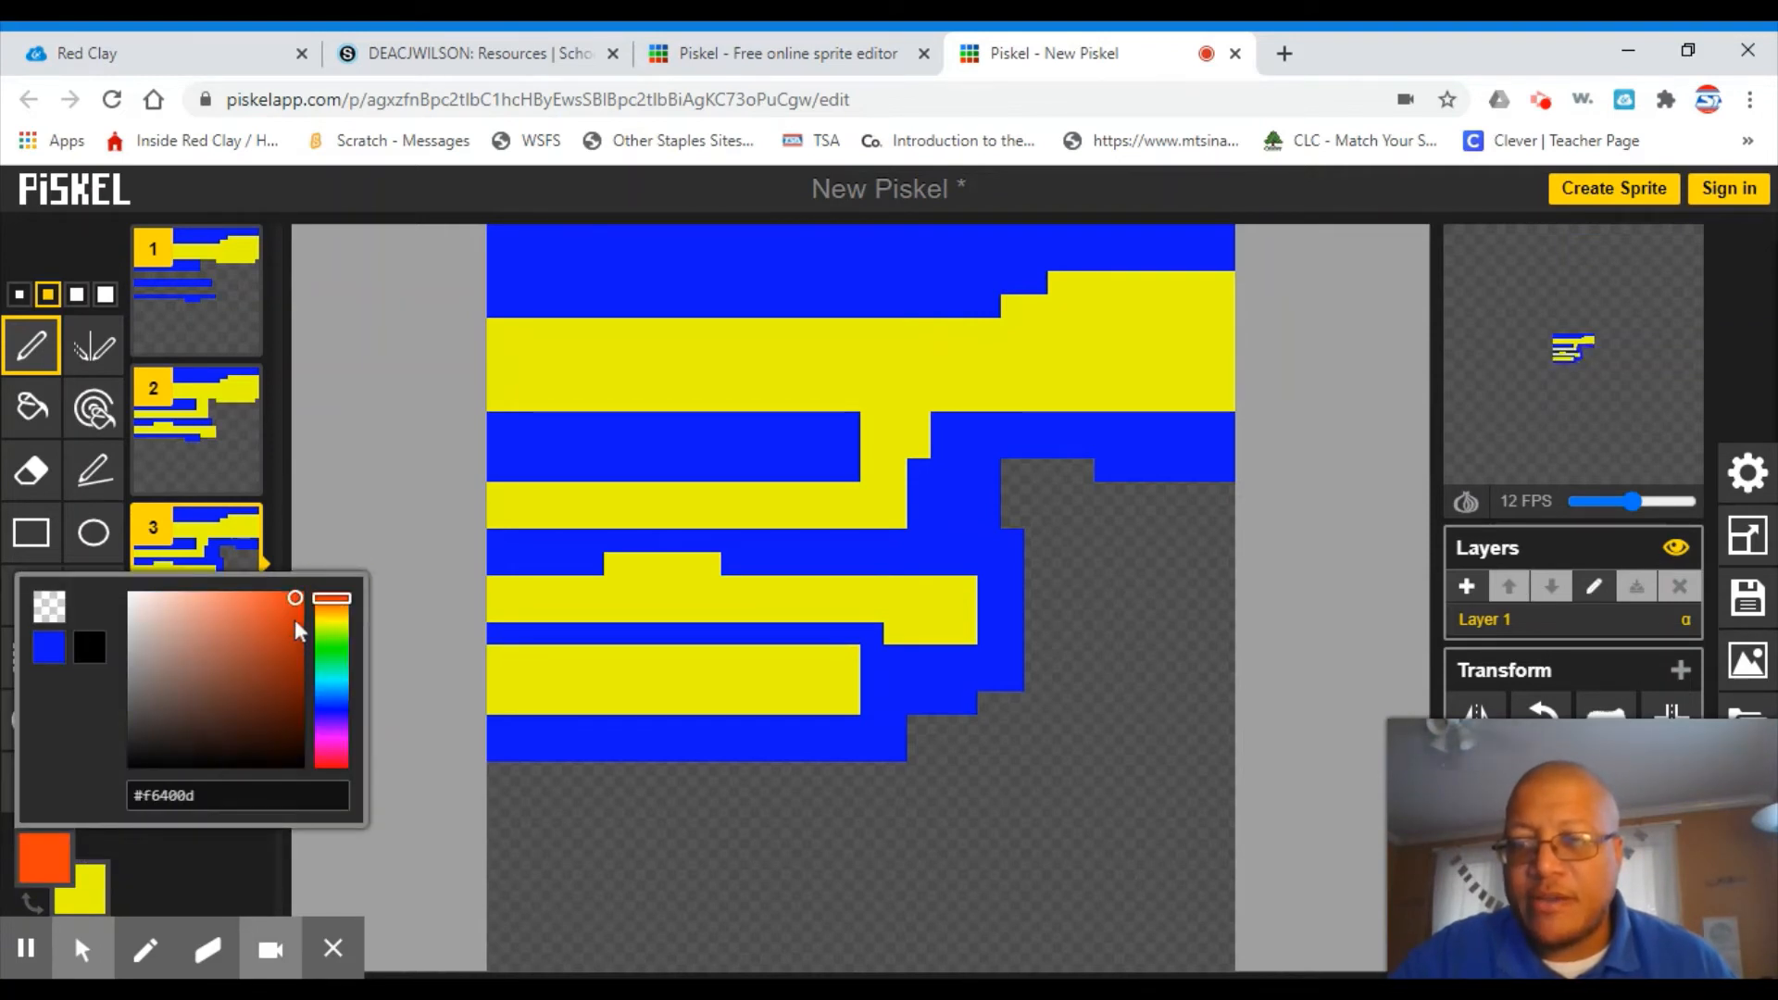
pyautogui.click(343, 599)
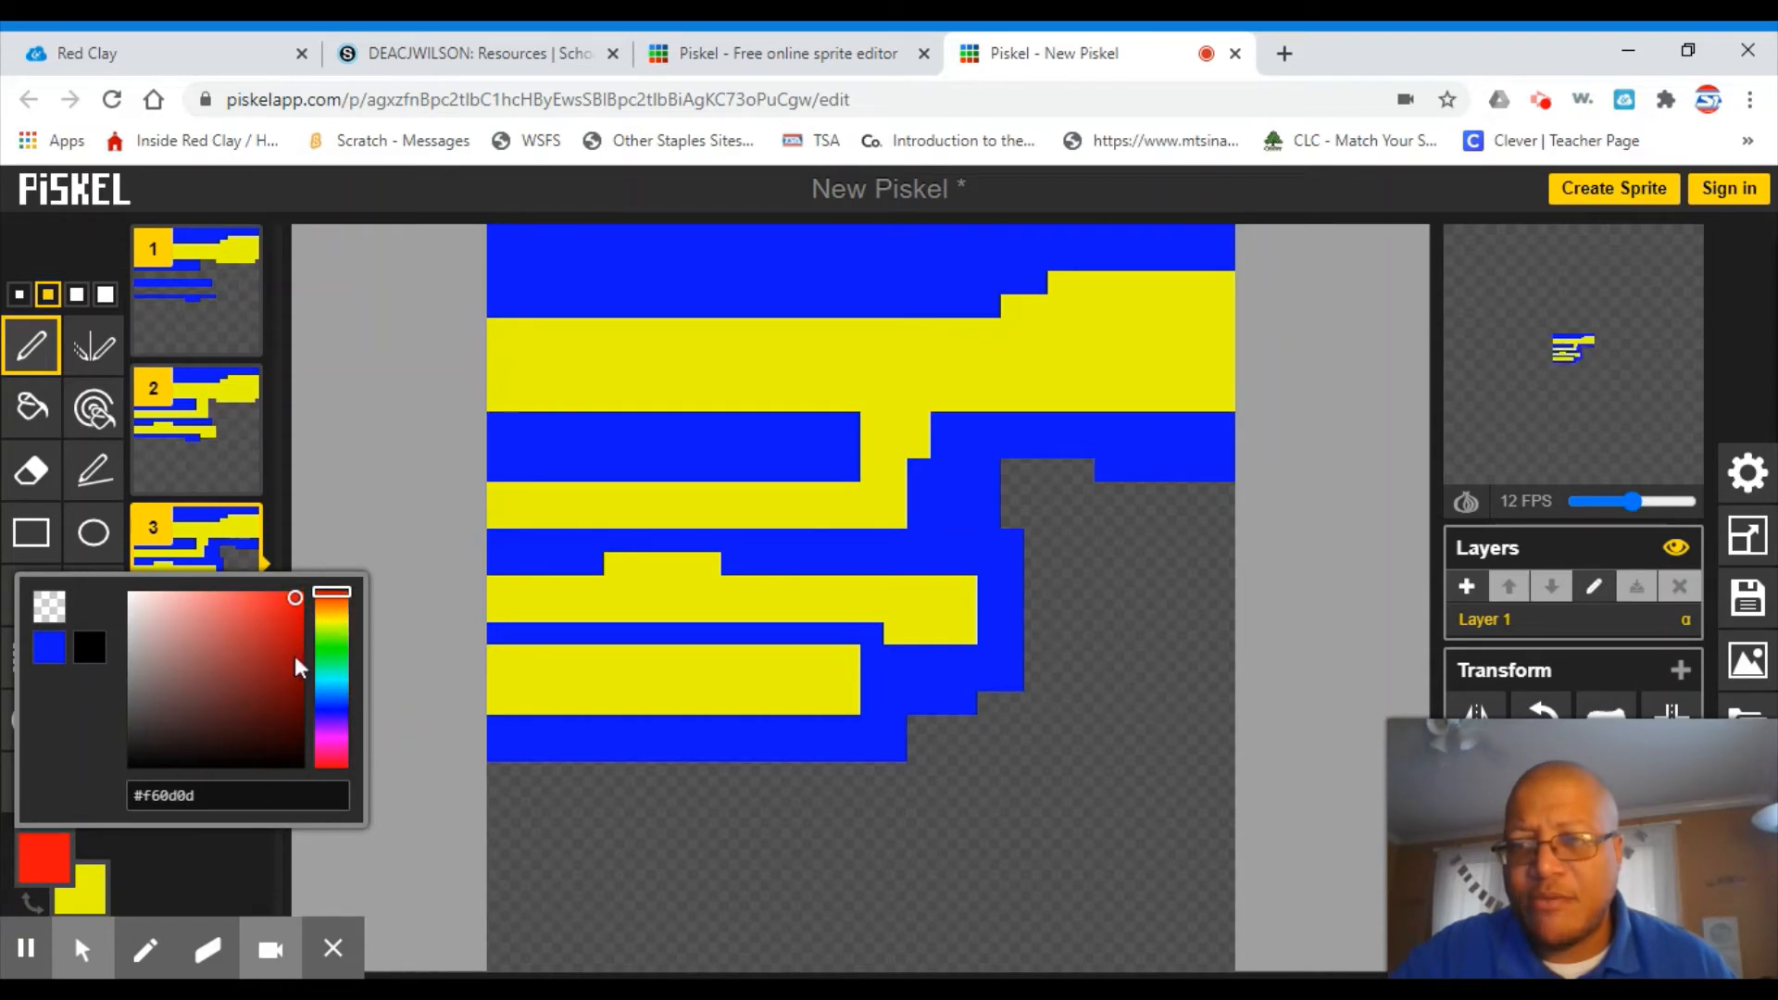
pyautogui.click(295, 595)
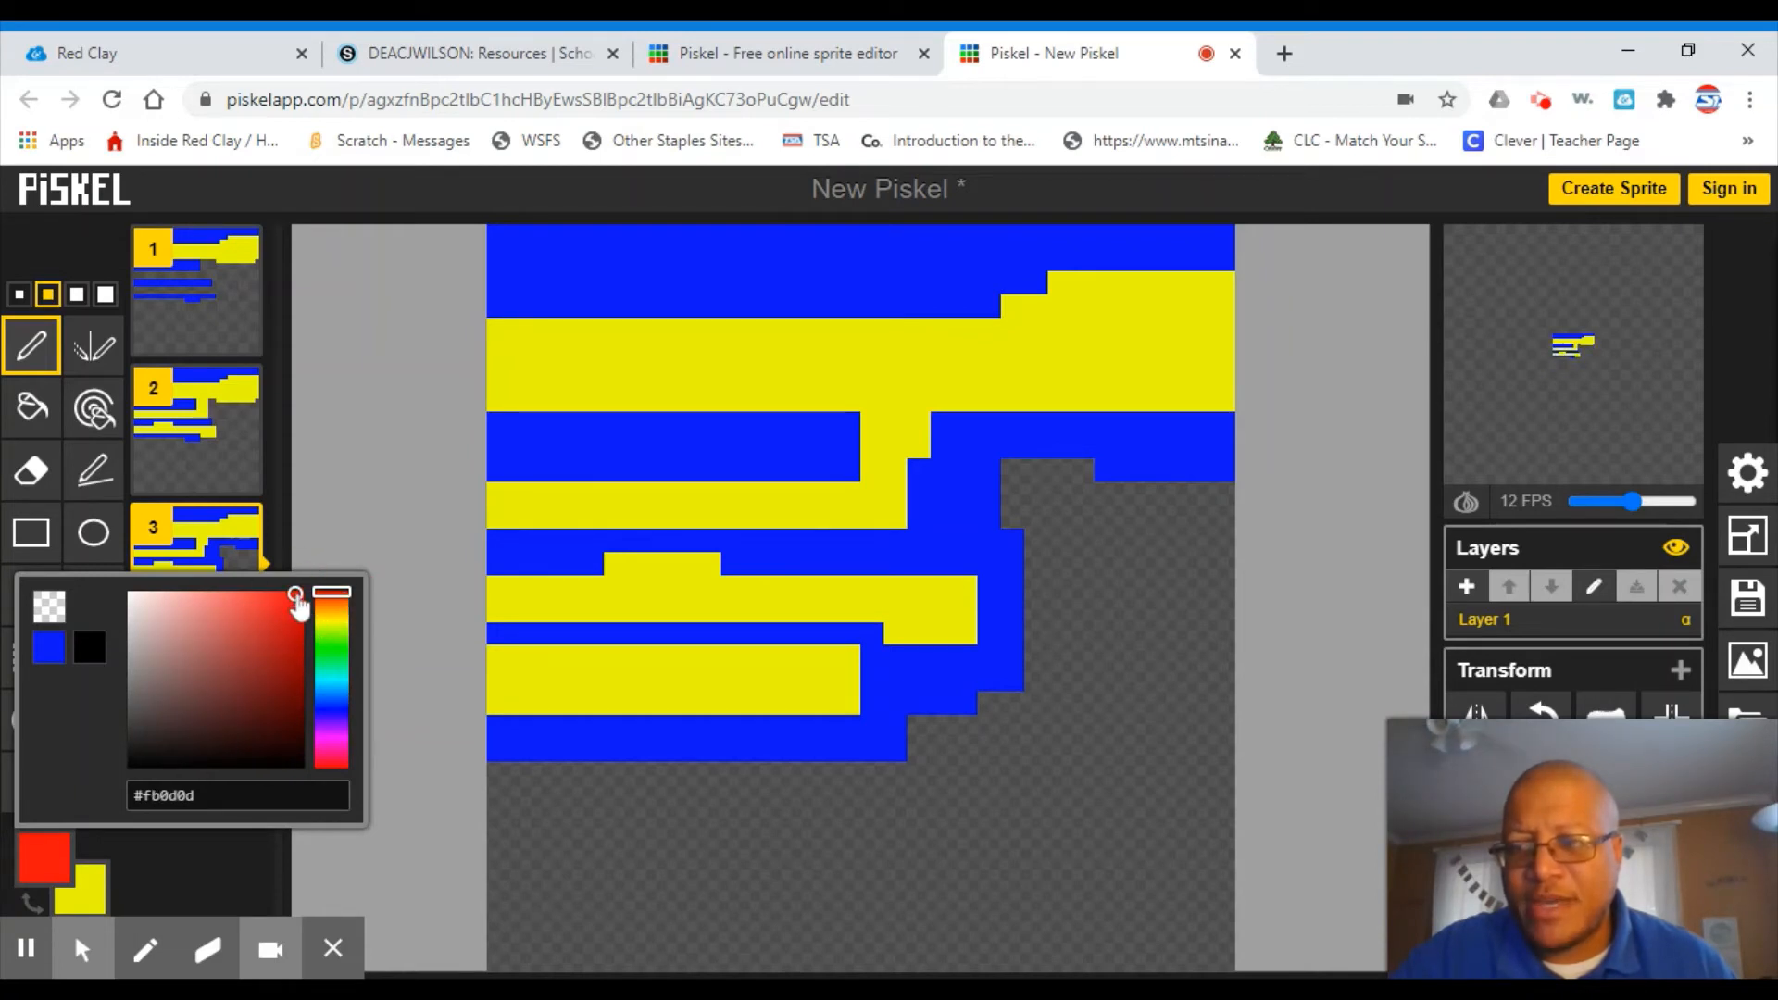
# - Change the secondary pen colour to purple, #c40cf0
pyautogui.click(98, 908)
pyautogui.click(99, 907)
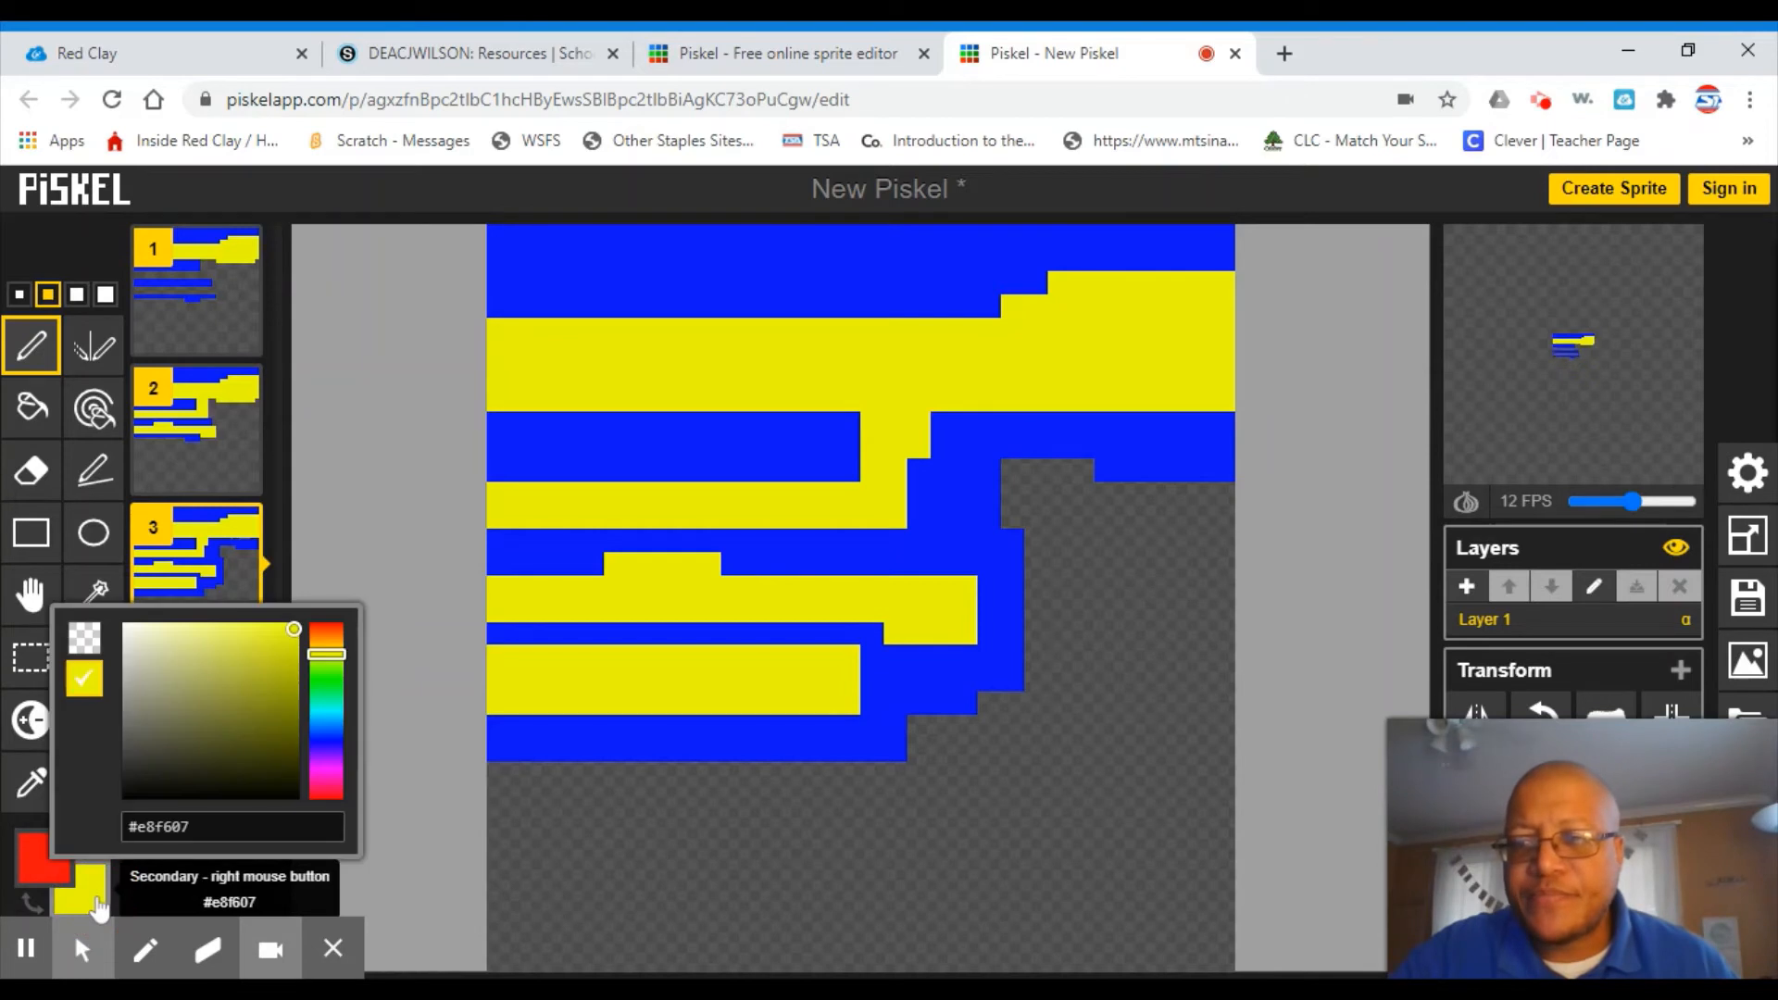
pyautogui.click(333, 765)
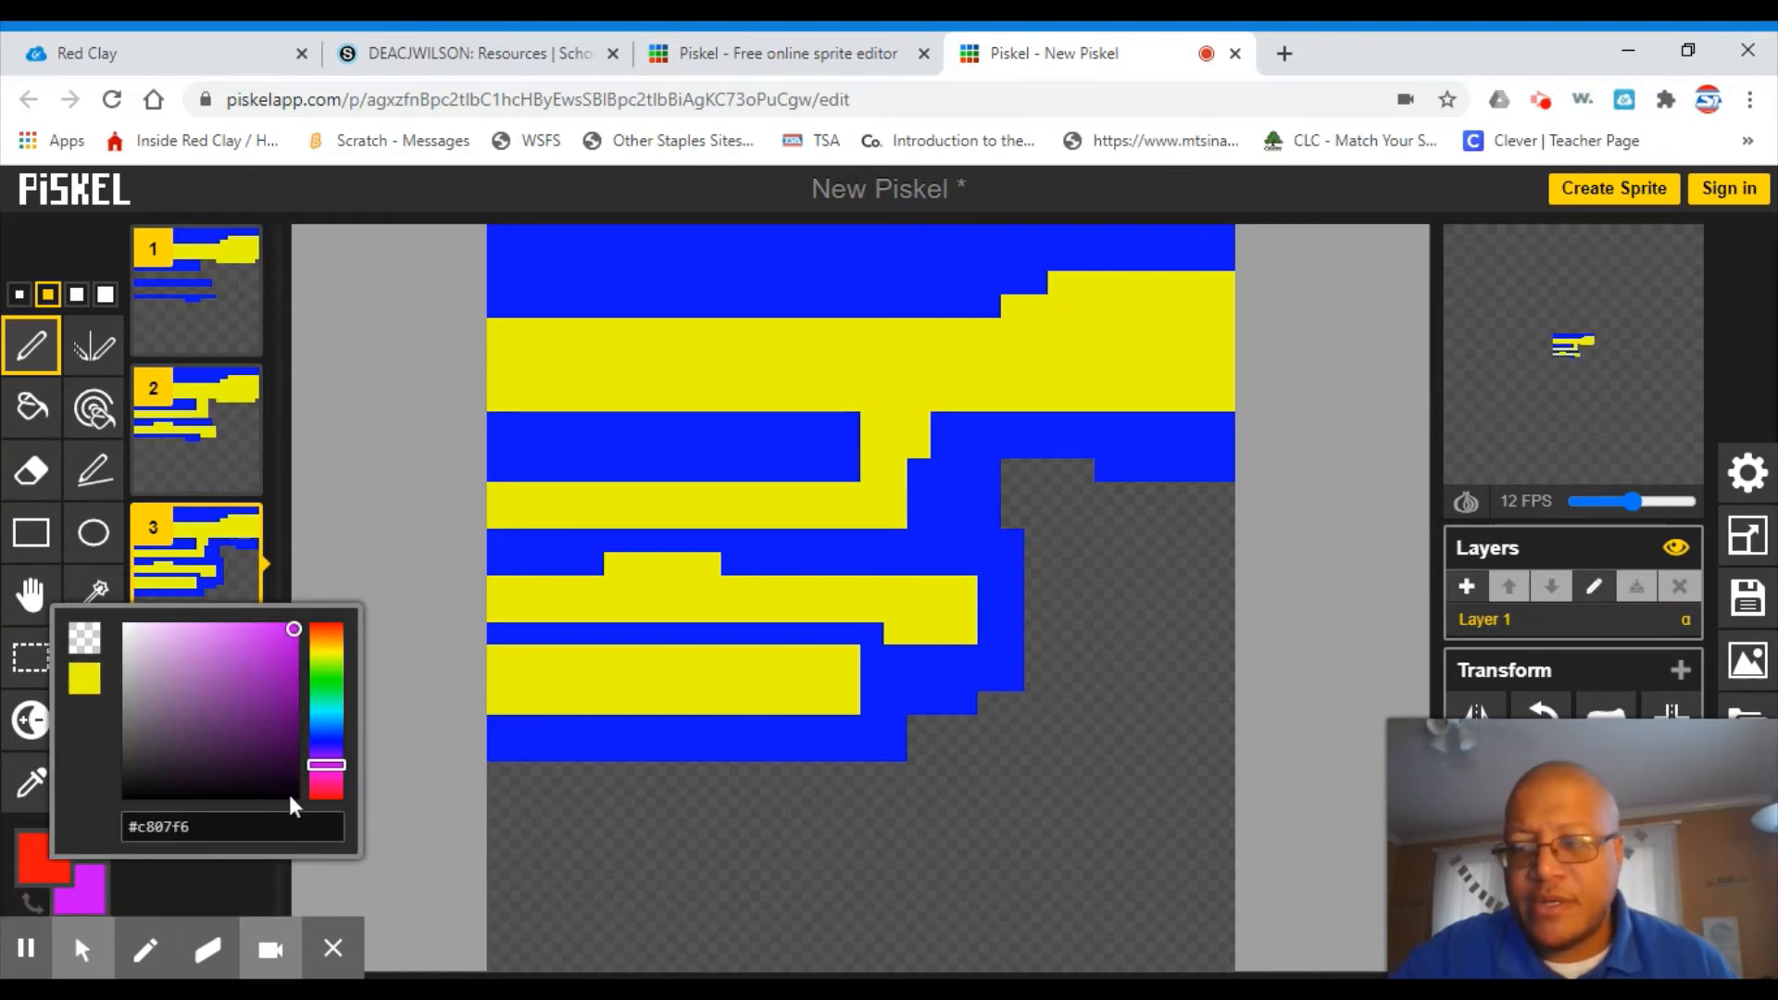
pyautogui.click(290, 632)
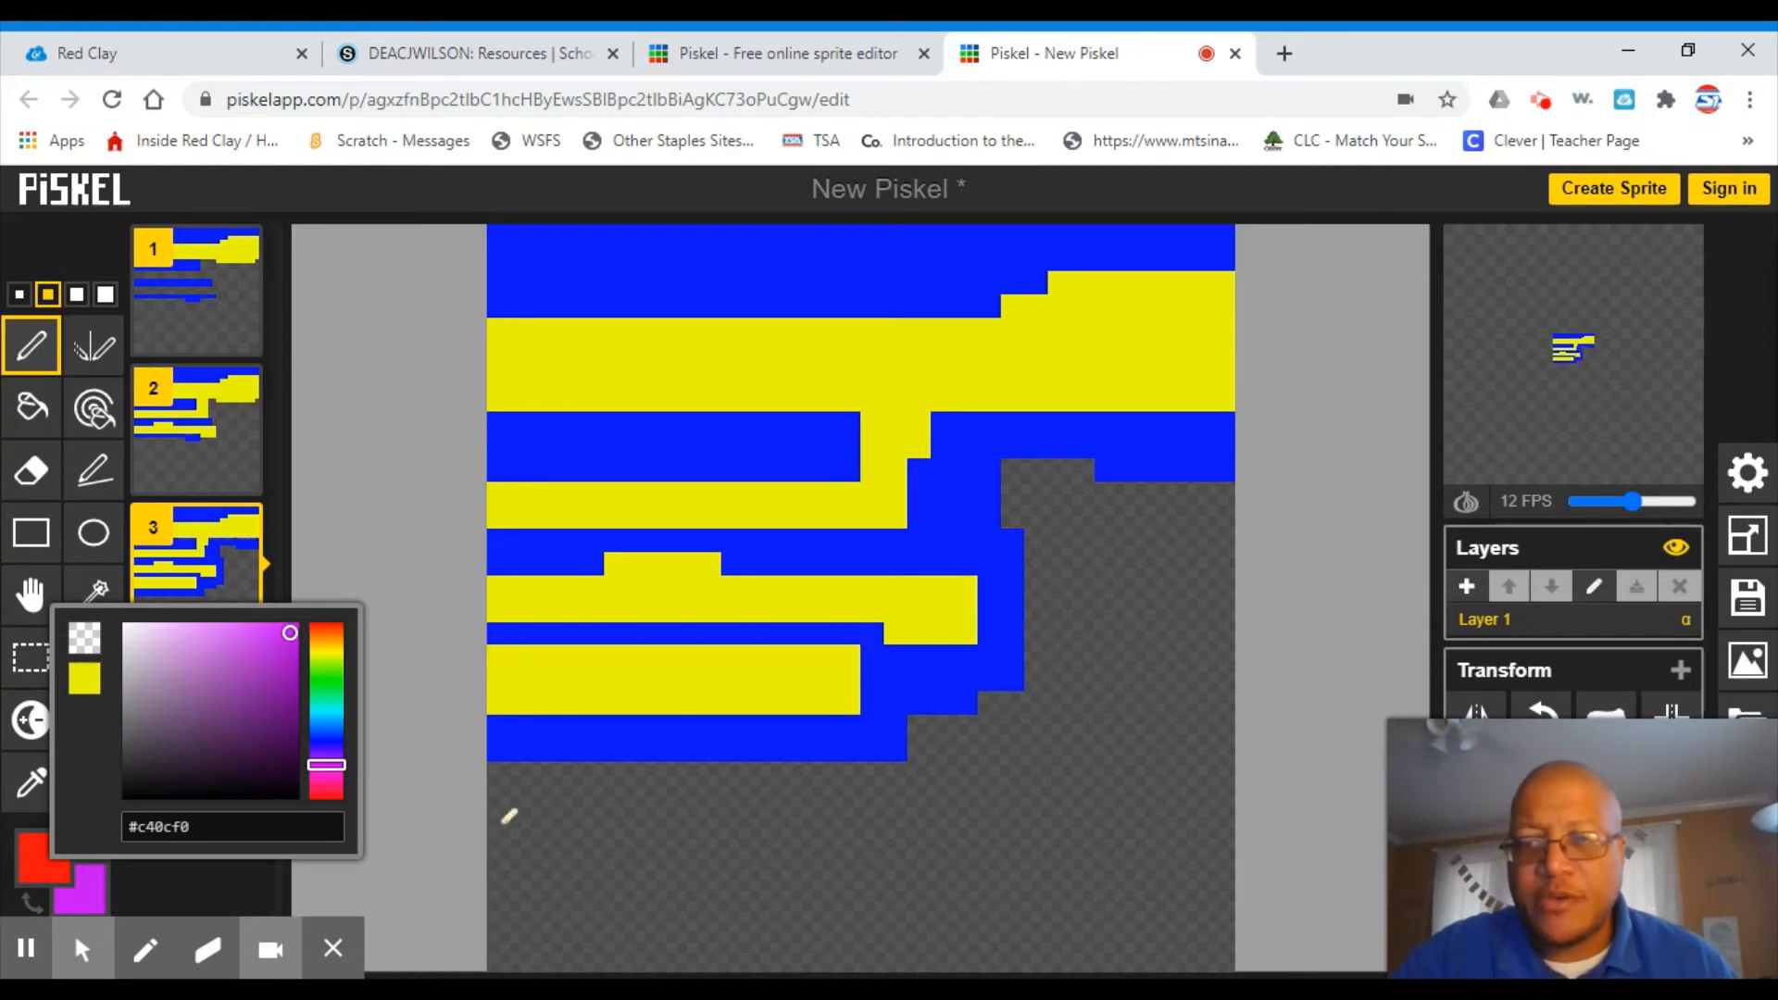
# - Try a short red stripe below the lowest blue band in frame 3, undo it, and duplicate the frame
pyautogui.moveTo(511, 787); pyautogui.dragTo(685, 799)
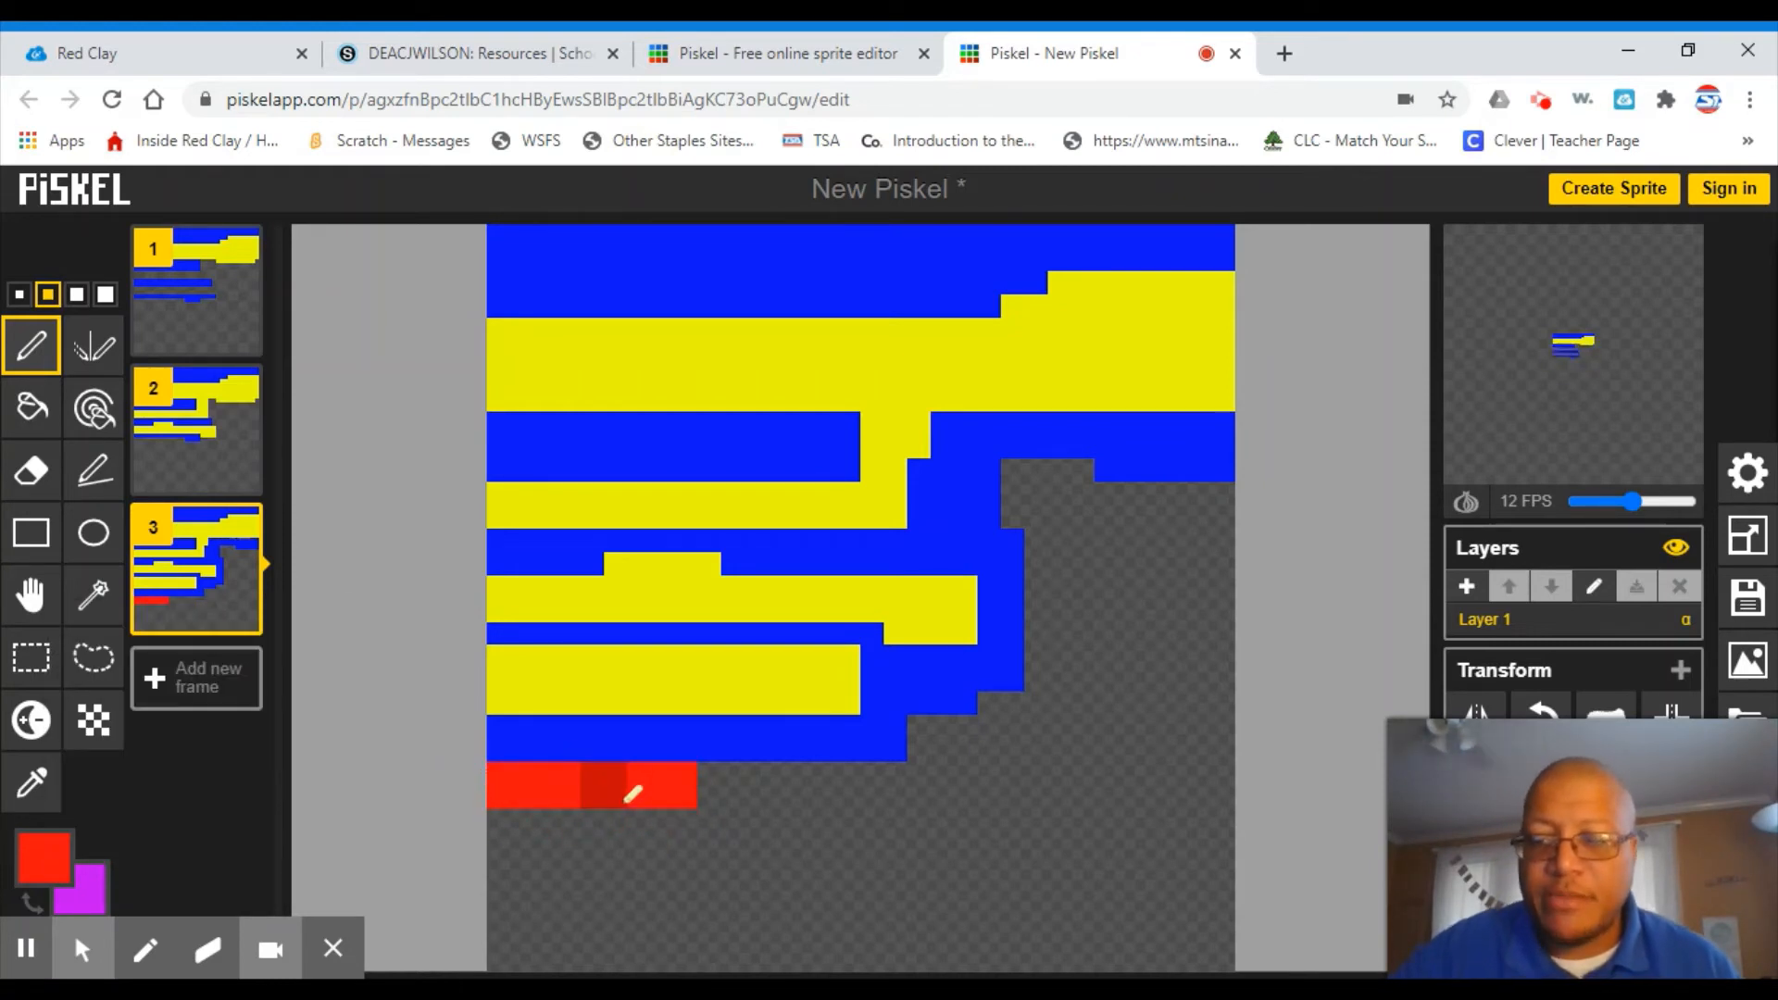
pyautogui.hotkey('ctrl', 'z')
pyautogui.moveTo(248, 613)
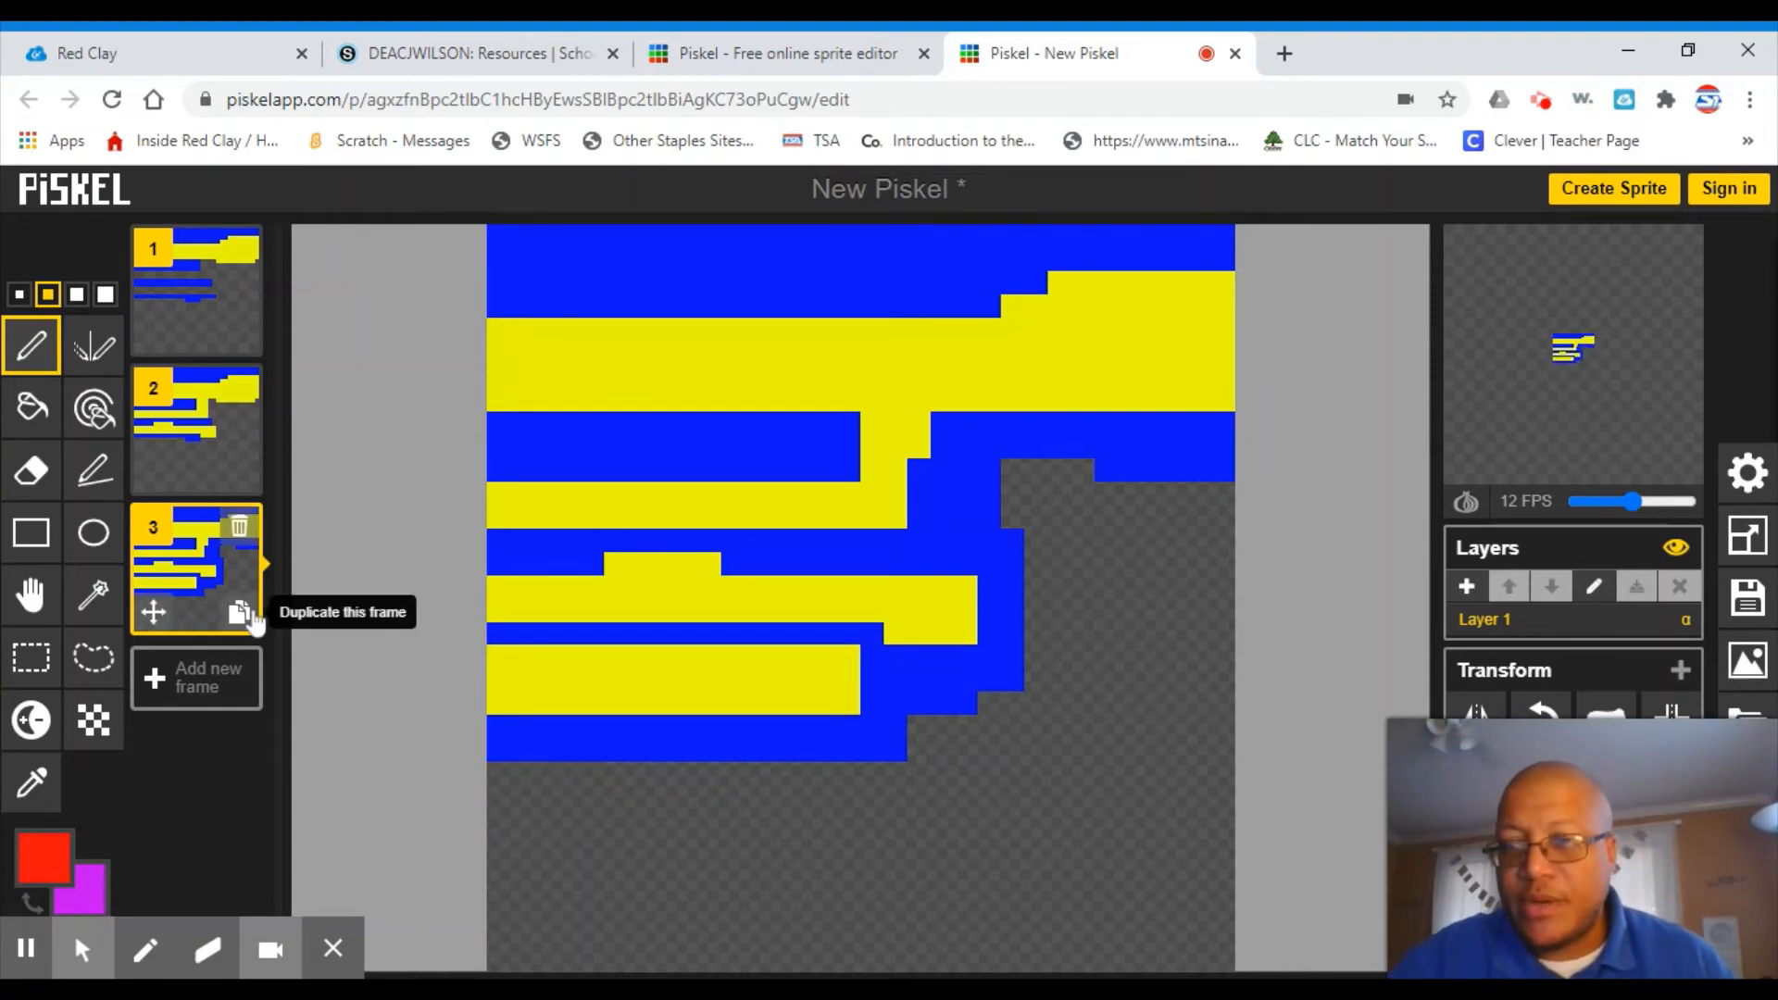
pyautogui.click(239, 613)
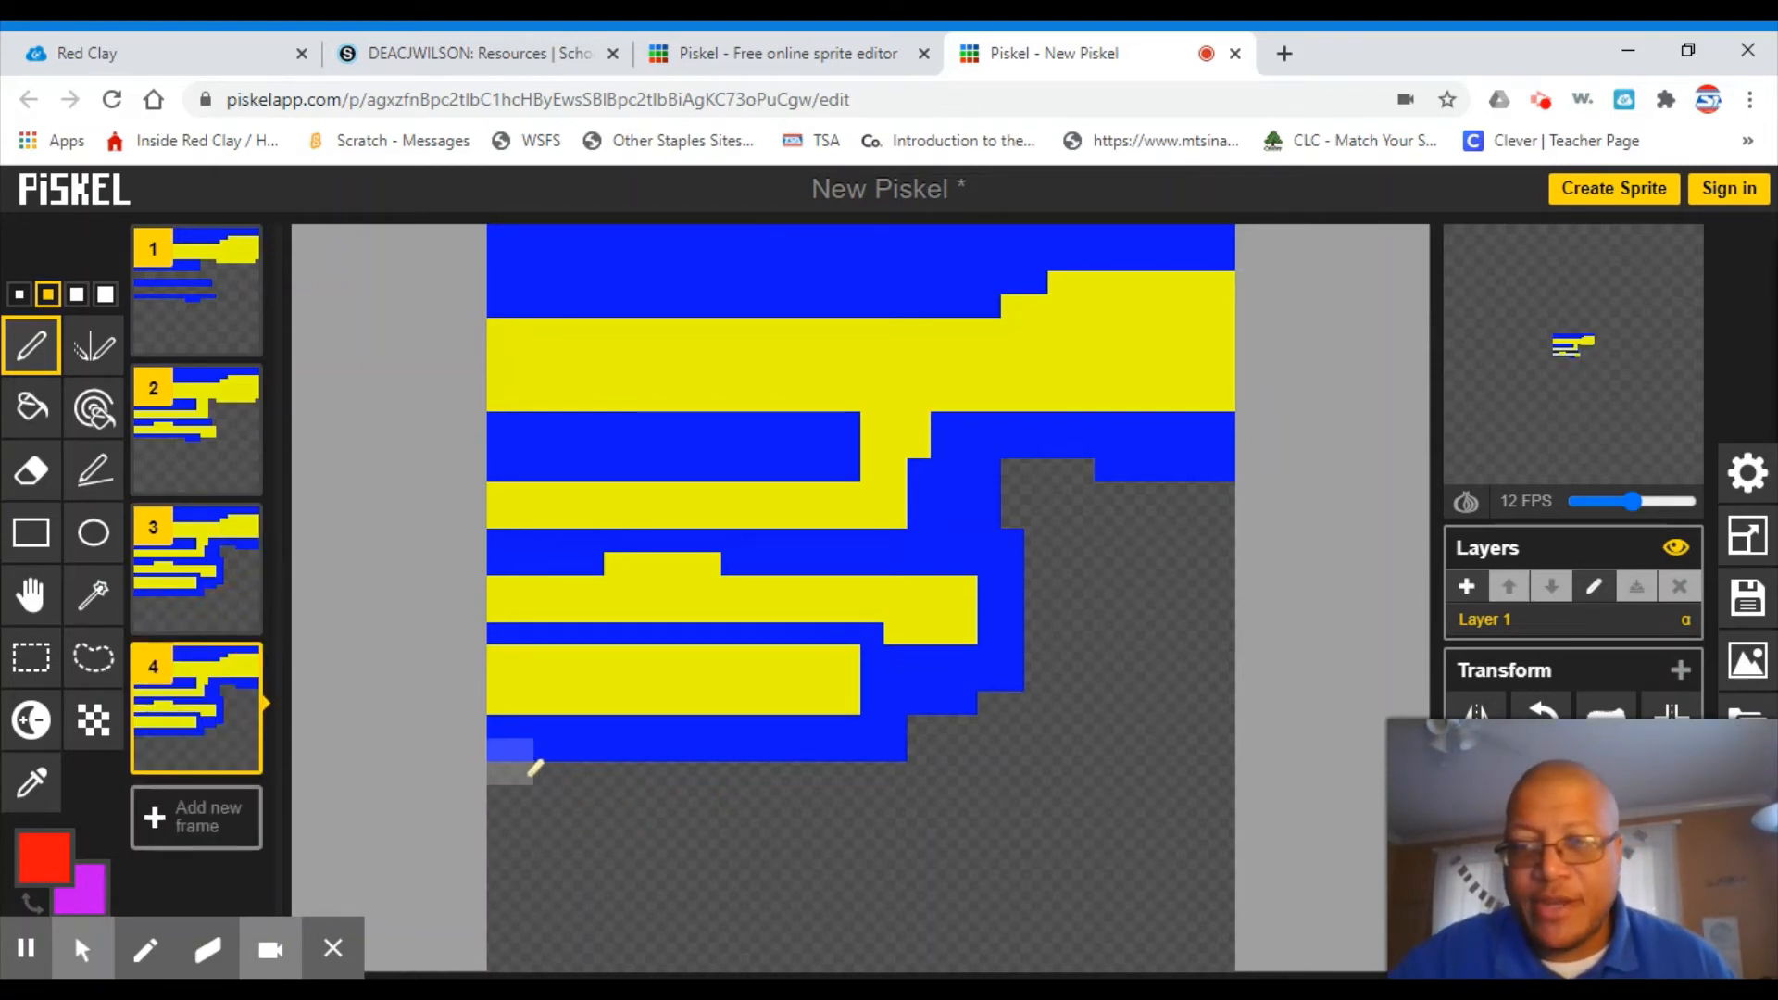
# - Paint a red stripe along the lowest blue band in frame 4 and a purple block beneath the blue area near the right-hand edge
pyautogui.moveTo(529, 782)
pyautogui.mouseDown()
pyautogui.moveTo(917, 806)
pyautogui.moveTo(812, 782)
pyautogui.moveTo(549, 783)
pyautogui.mouseUp()
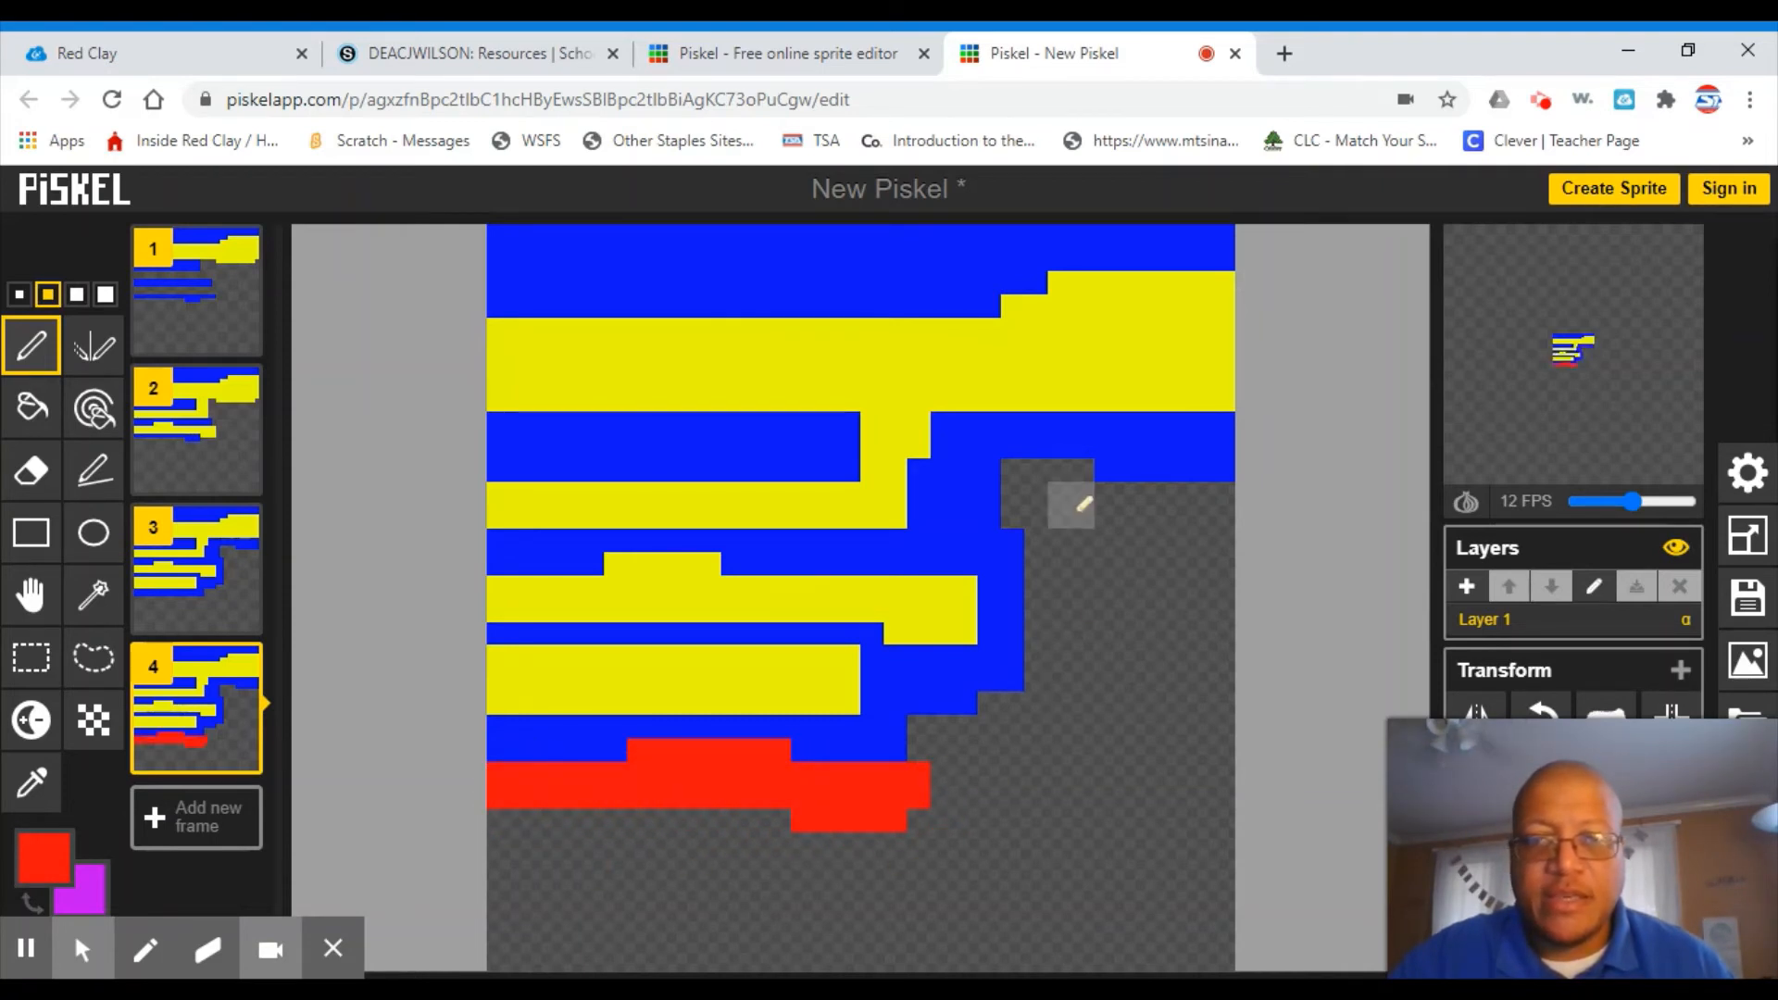
pyautogui.rightClick(1045, 498)
pyautogui.moveTo(1045, 500)
pyautogui.mouseDown()
pyautogui.moveTo(1080, 486)
pyautogui.moveTo(1141, 514)
pyautogui.moveTo(1217, 506)
pyautogui.mouseUp()
pyautogui.moveTo(1033, 554); pyautogui.dragTo(1217, 550)
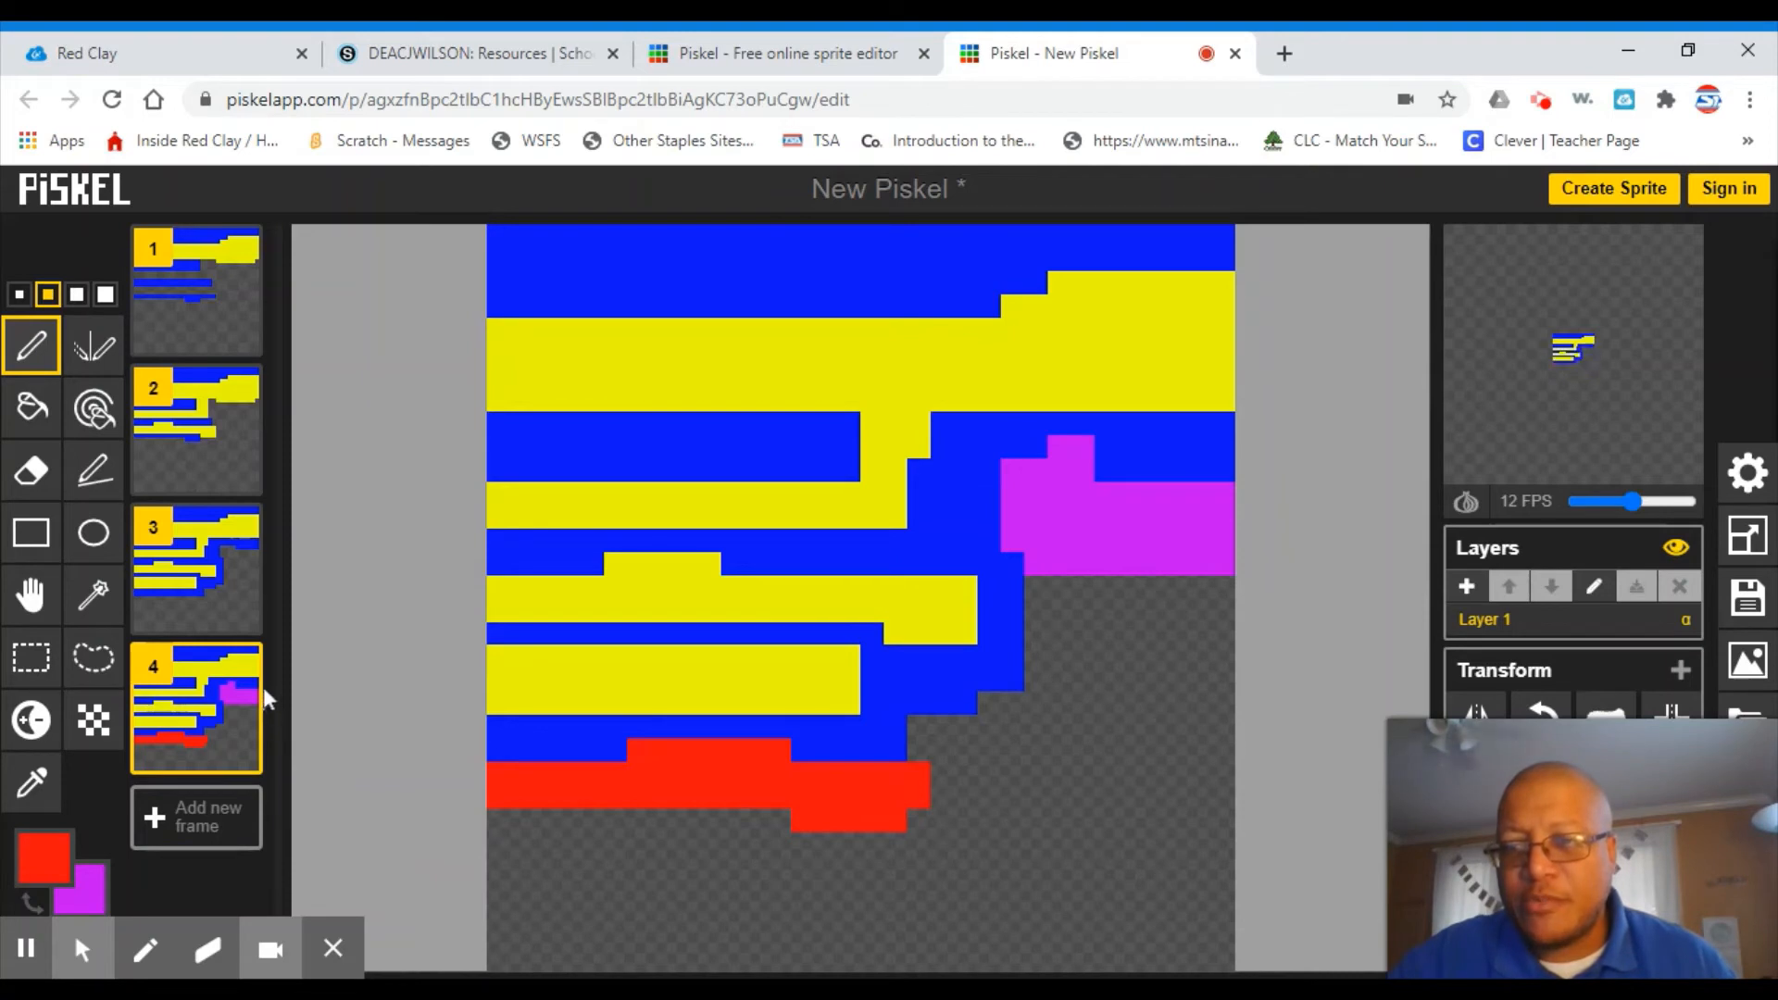
# - Duplicate frame 4 and paint a purple band under the red stripe and a stepped red band under the purple block in the copy
pyautogui.click(239, 752)
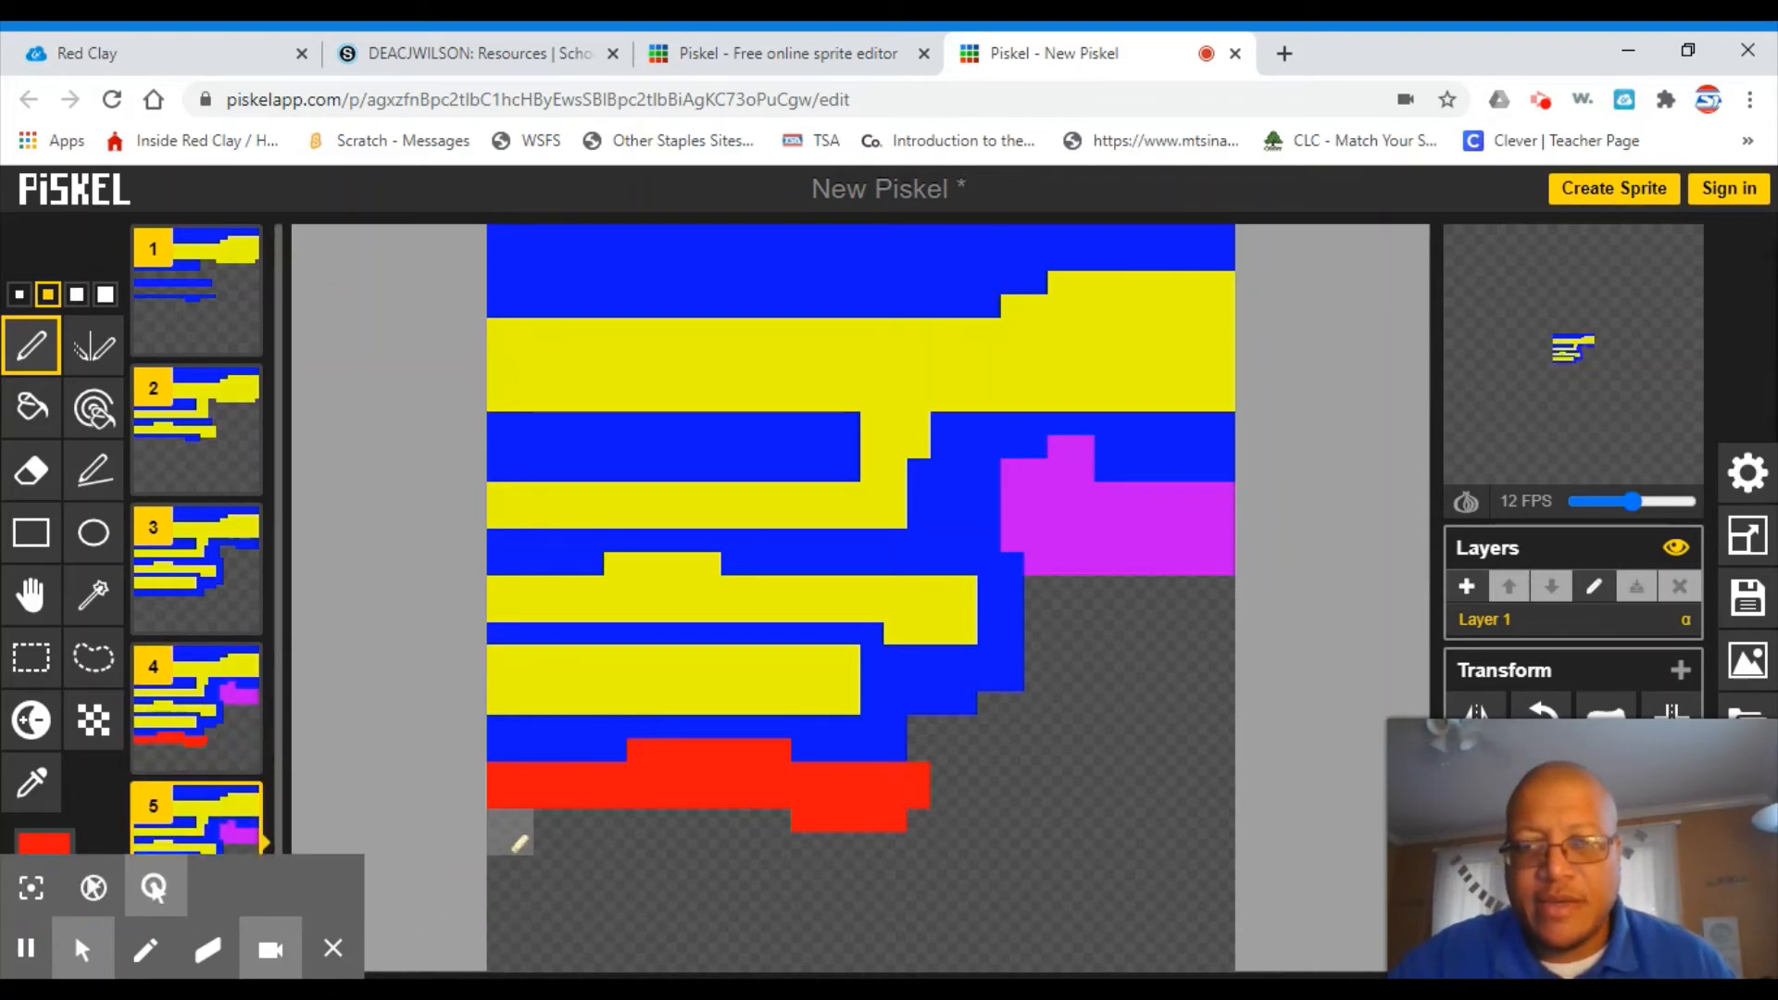
pyautogui.moveTo(518, 843)
pyautogui.mouseDown()
pyautogui.moveTo(788, 841)
pyautogui.moveTo(831, 863)
pyautogui.moveTo(917, 864)
pyautogui.moveTo(950, 821)
pyautogui.moveTo(954, 757)
pyautogui.moveTo(925, 879)
pyautogui.moveTo(528, 887)
pyautogui.moveTo(652, 914)
pyautogui.moveTo(884, 879)
pyautogui.mouseUp()
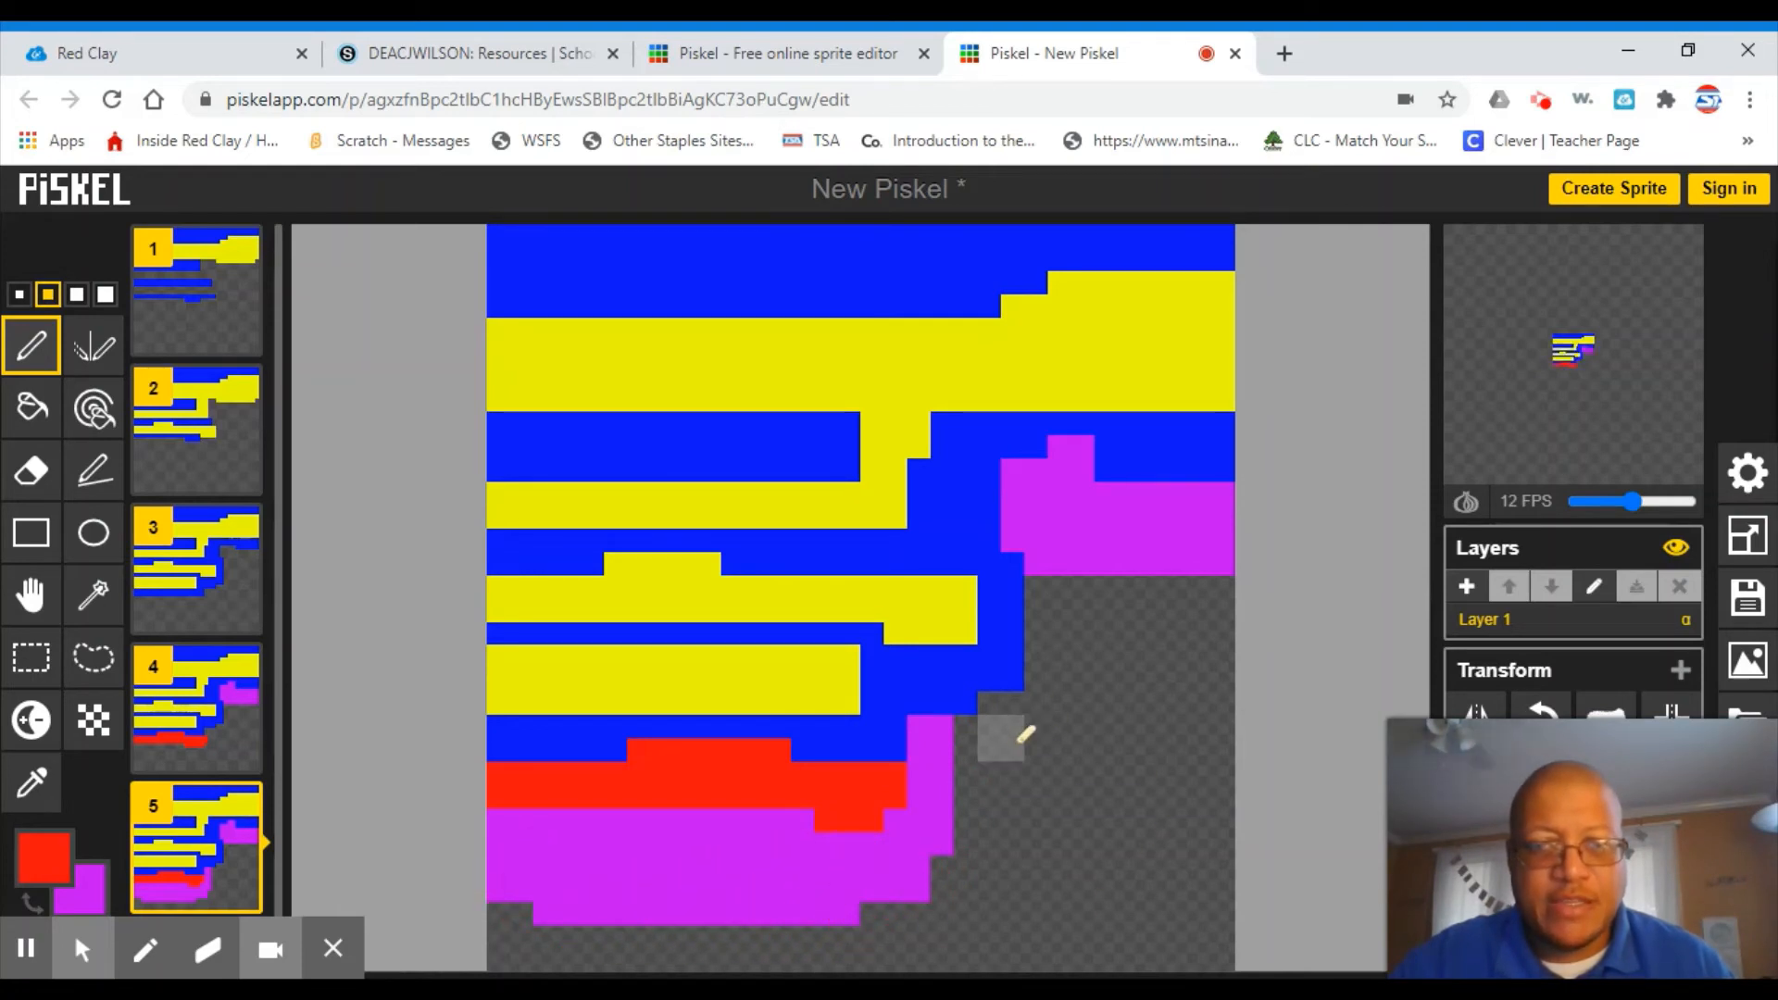
pyautogui.moveTo(982, 728)
pyautogui.mouseDown()
pyautogui.moveTo(1039, 732)
pyautogui.moveTo(1052, 623)
pyautogui.moveTo(1098, 611)
pyautogui.moveTo(1215, 635)
pyautogui.moveTo(1175, 606)
pyautogui.mouseUp()
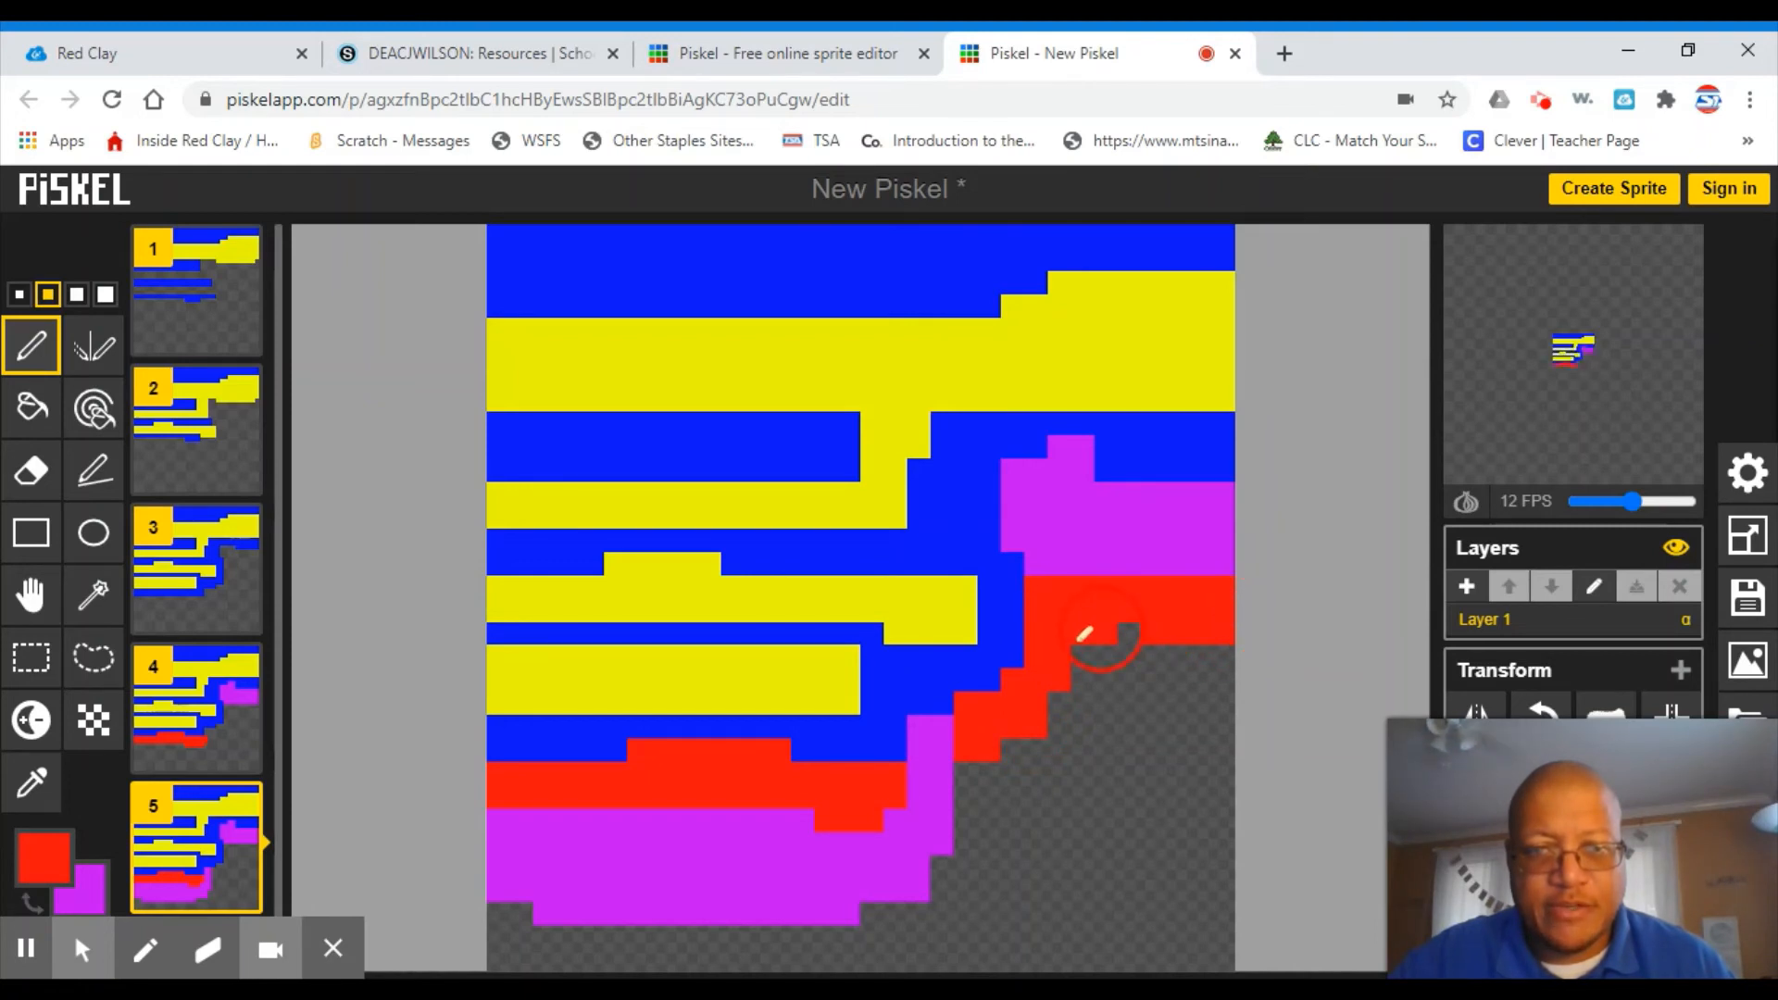
pyautogui.moveTo(1008, 721); pyautogui.dragTo(1077, 733)
pyautogui.moveTo(1178, 651)
pyautogui.mouseDown()
pyautogui.moveTo(1224, 664)
pyautogui.moveTo(1115, 690)
pyautogui.moveTo(992, 766)
pyautogui.mouseUp()
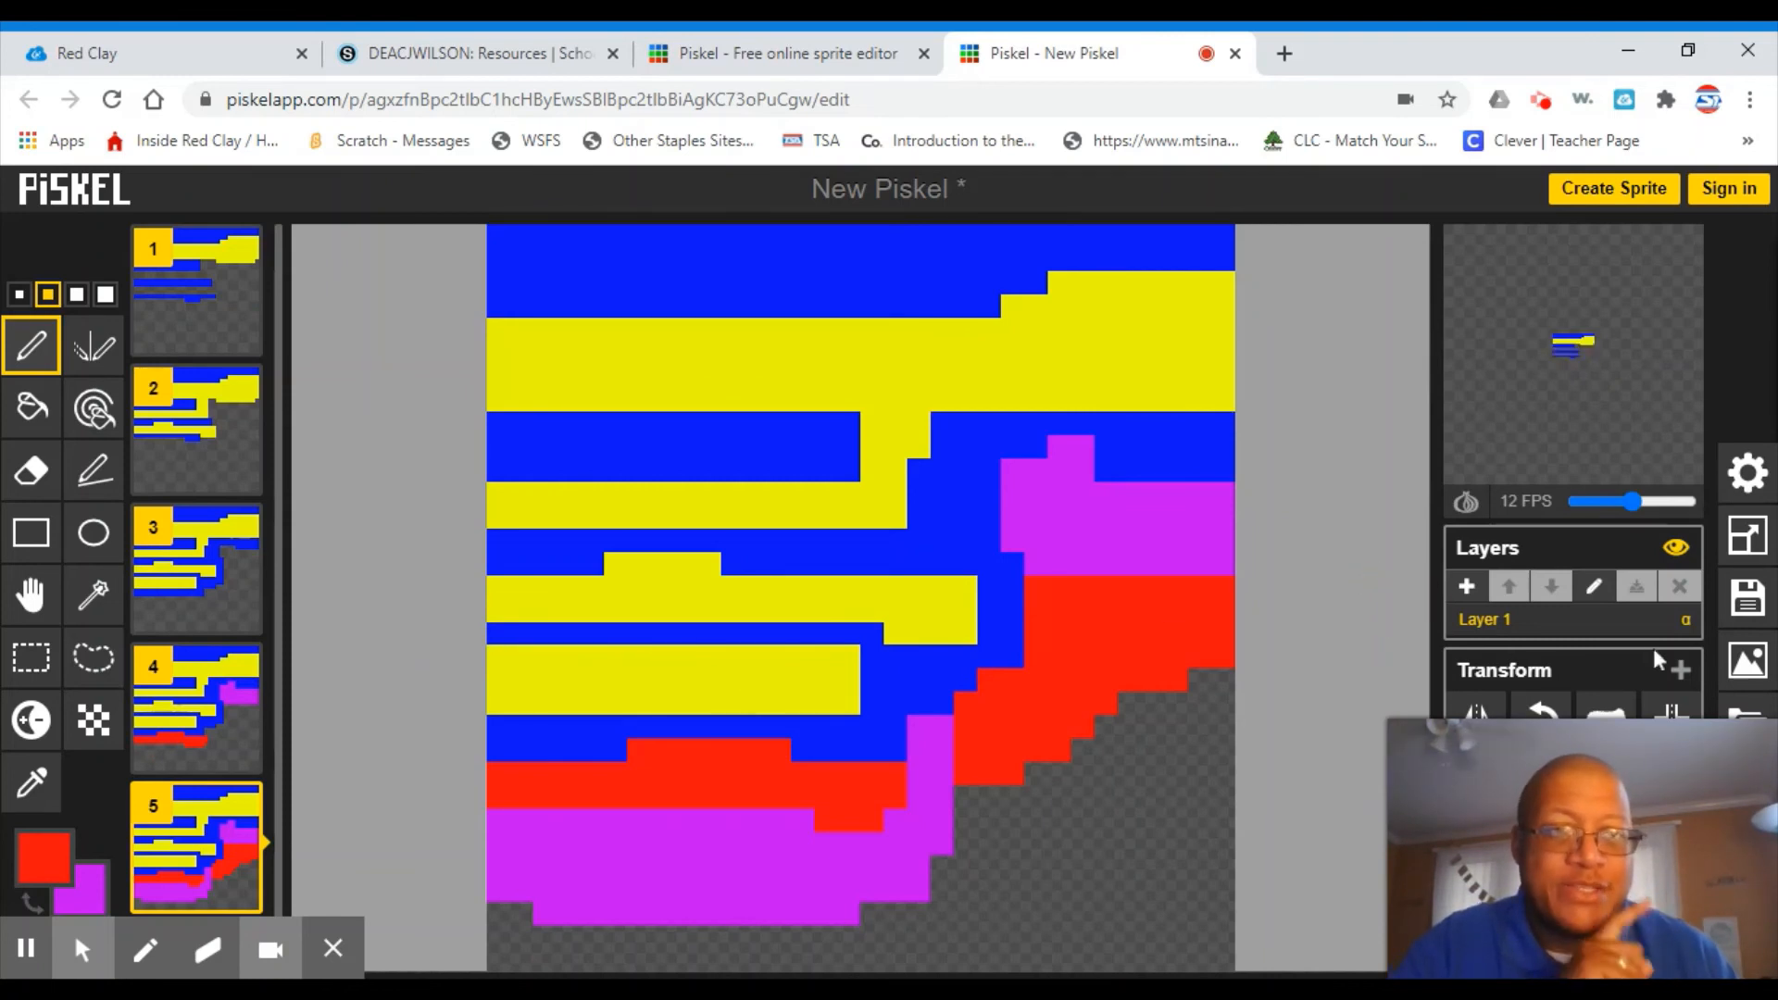
pyautogui.click(1750, 604)
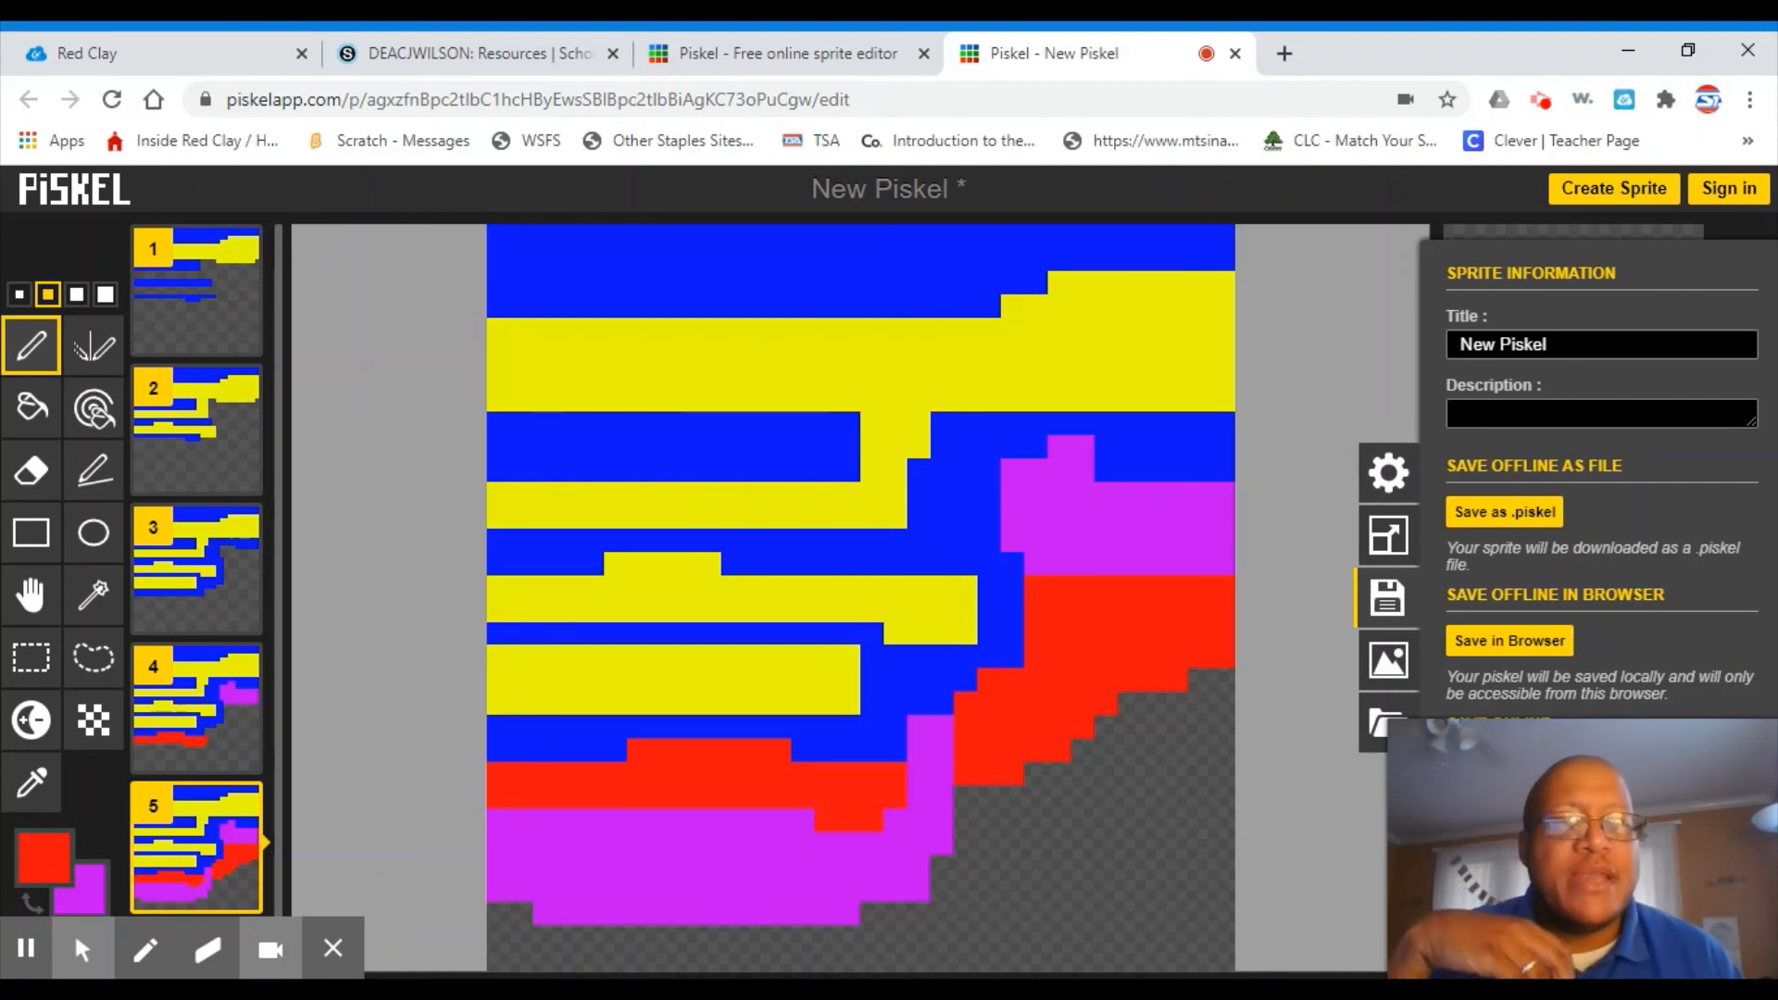
pyautogui.click(1520, 345)
pyautogui.click(1381, 349)
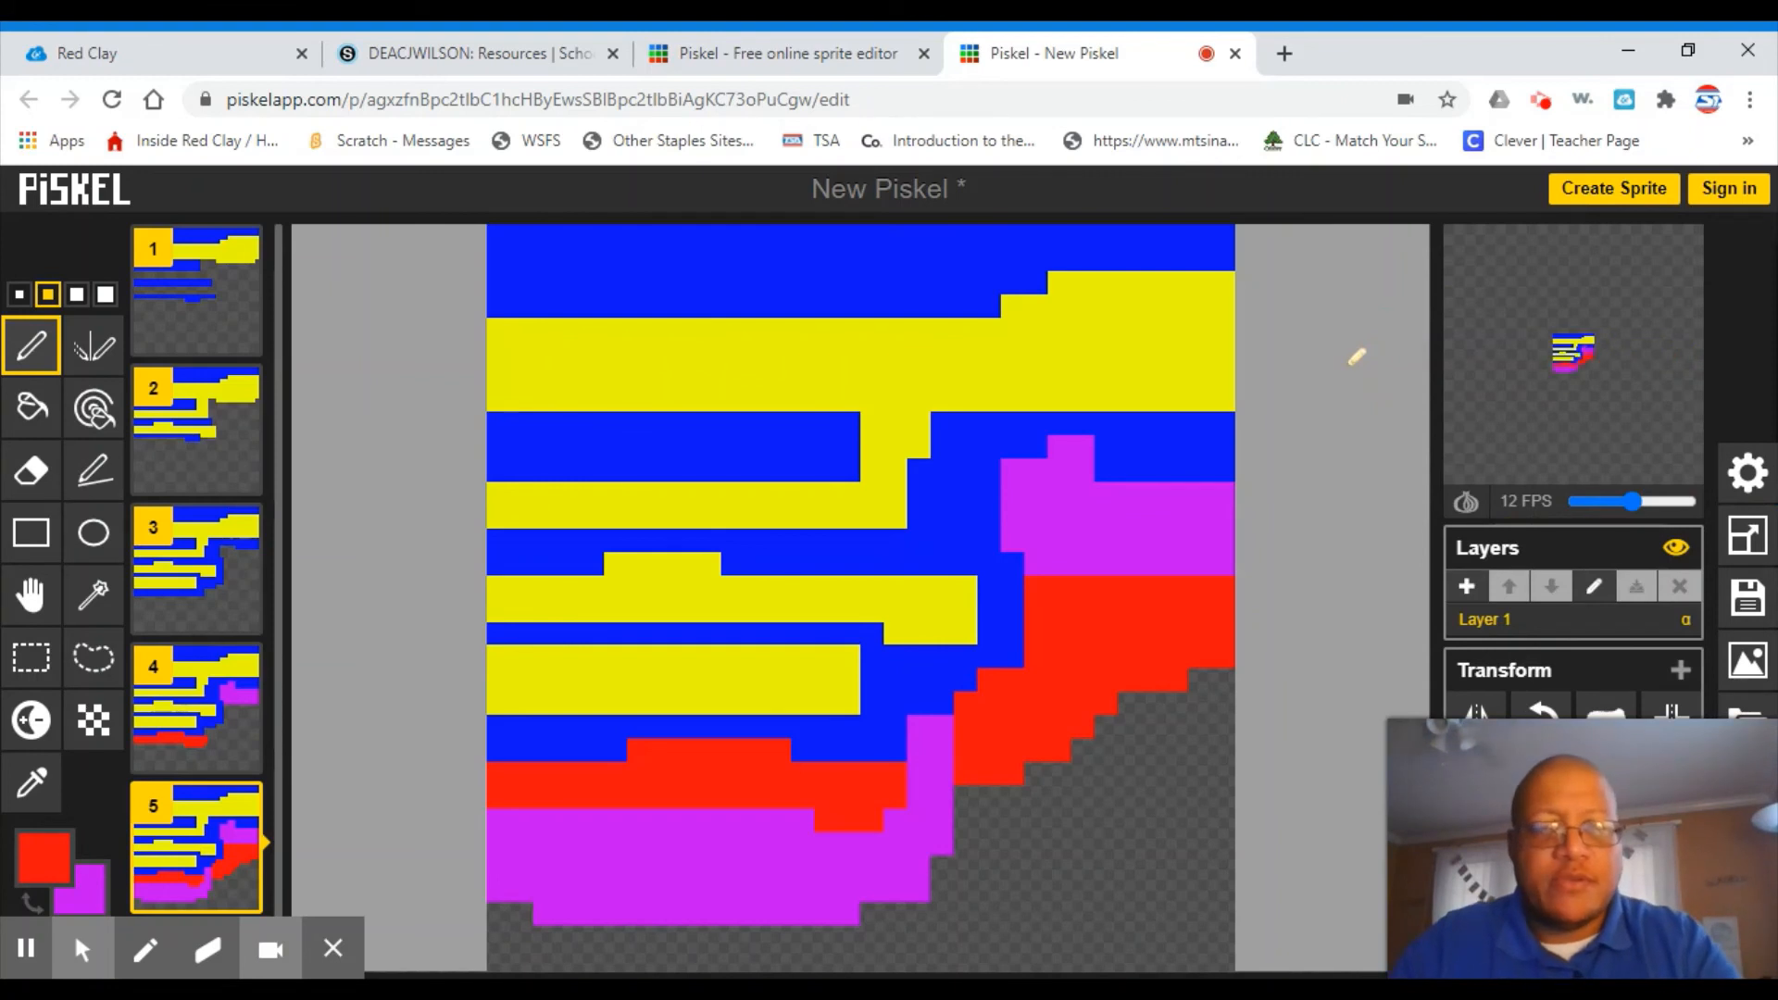
# - Enter "Creative Work" as the sprite's title in the save settings, and close them without saving
pyautogui.click(1751, 600)
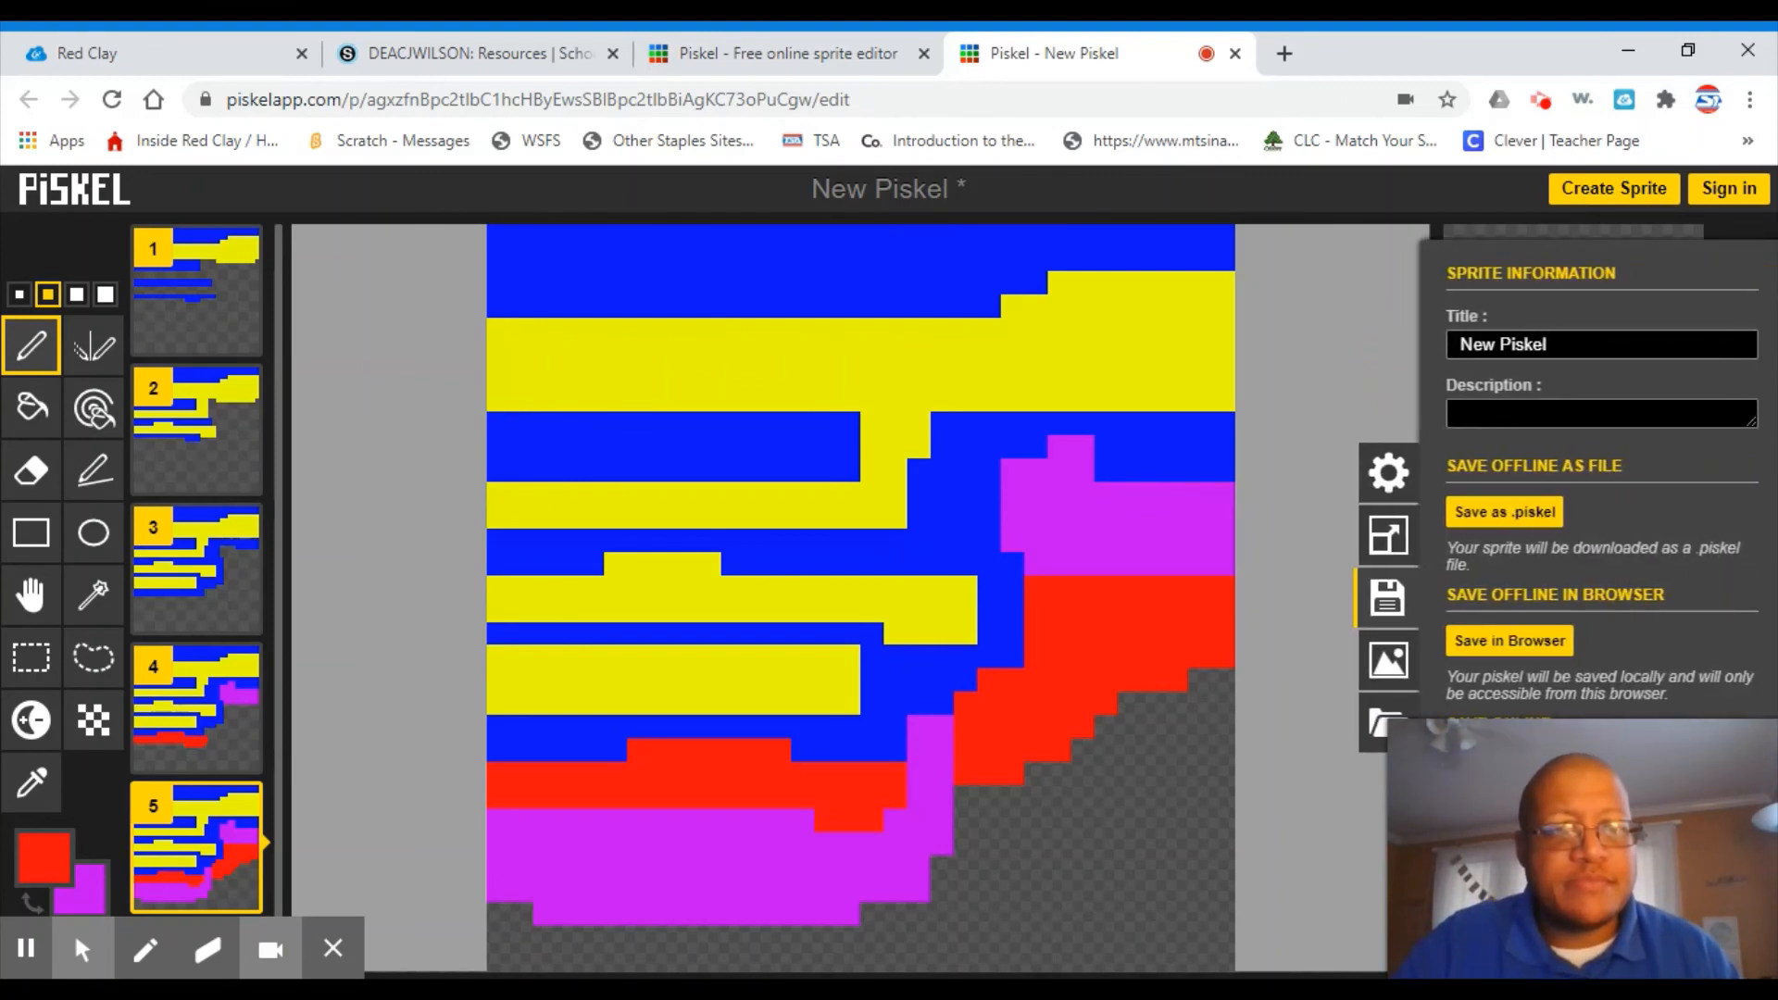
pyautogui.click(1622, 346)
pyautogui.press('BackSpace')
pyautogui.press('BackSpace')
pyautogui.press('BackSpace')
pyautogui.press('BackSpace')
pyautogui.press('BackSpace')
pyautogui.press('BackSpace')
pyautogui.press('BackSpace')
pyautogui.press('BackSpace')
pyautogui.press('BackSpace')
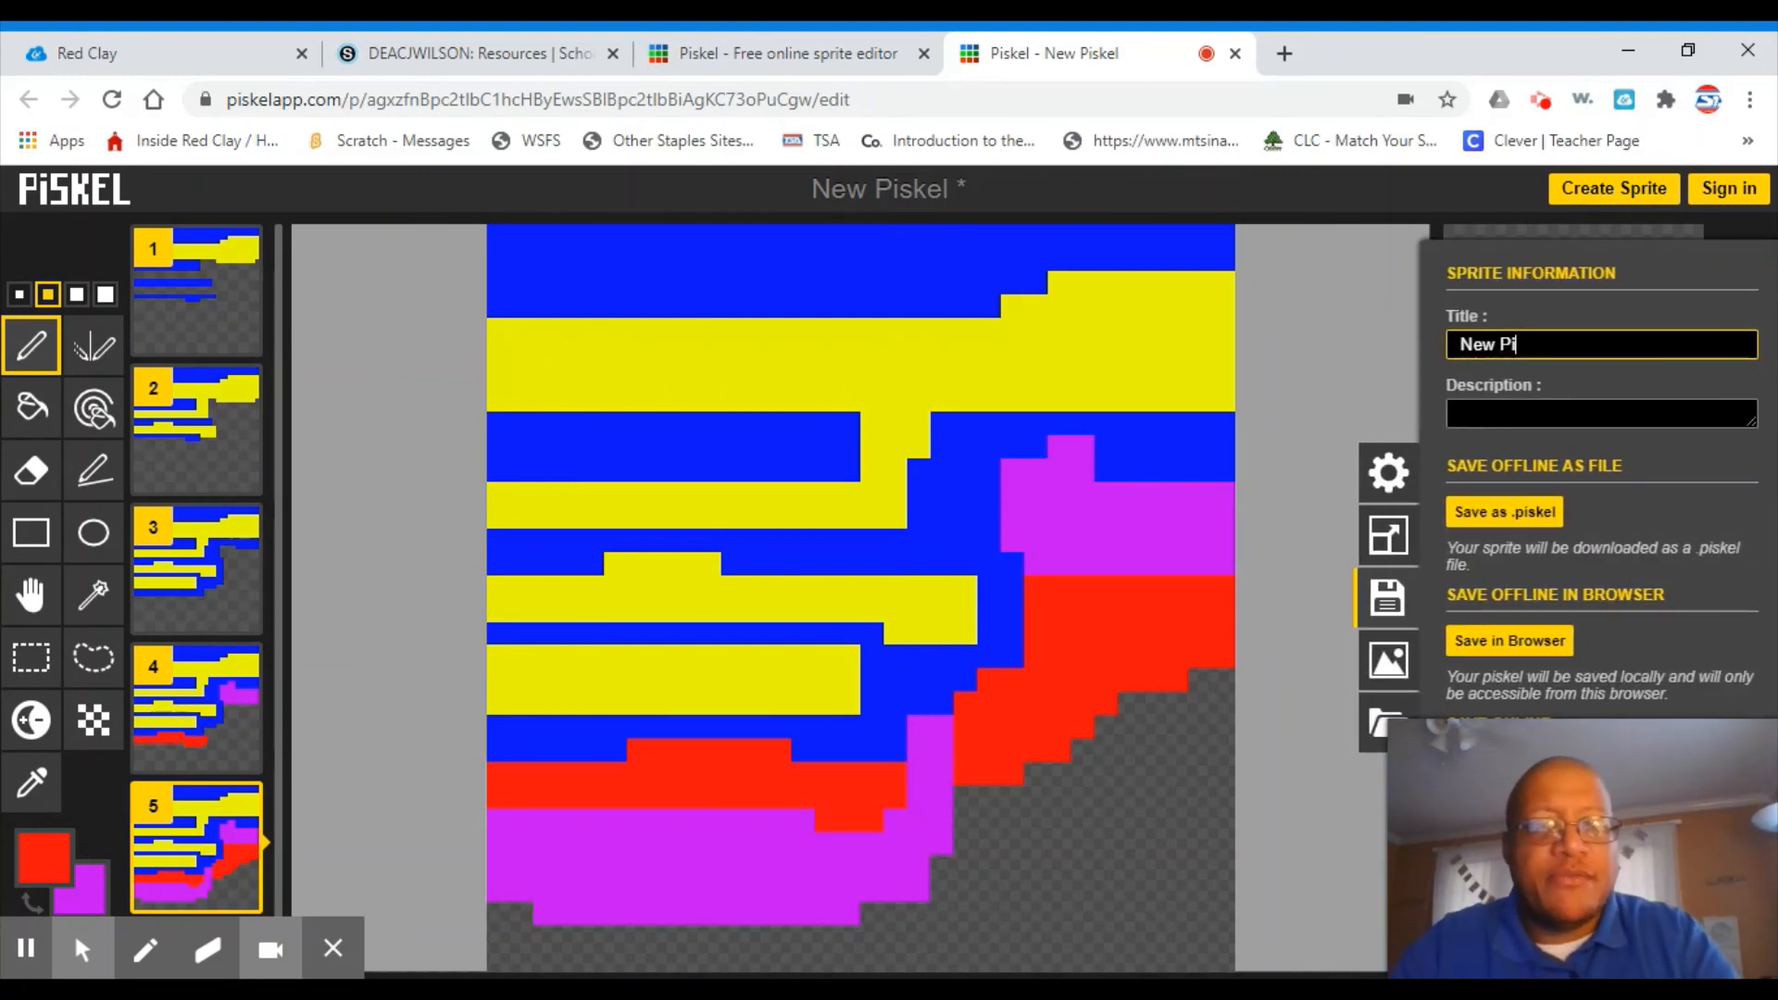
pyautogui.write('Cre')
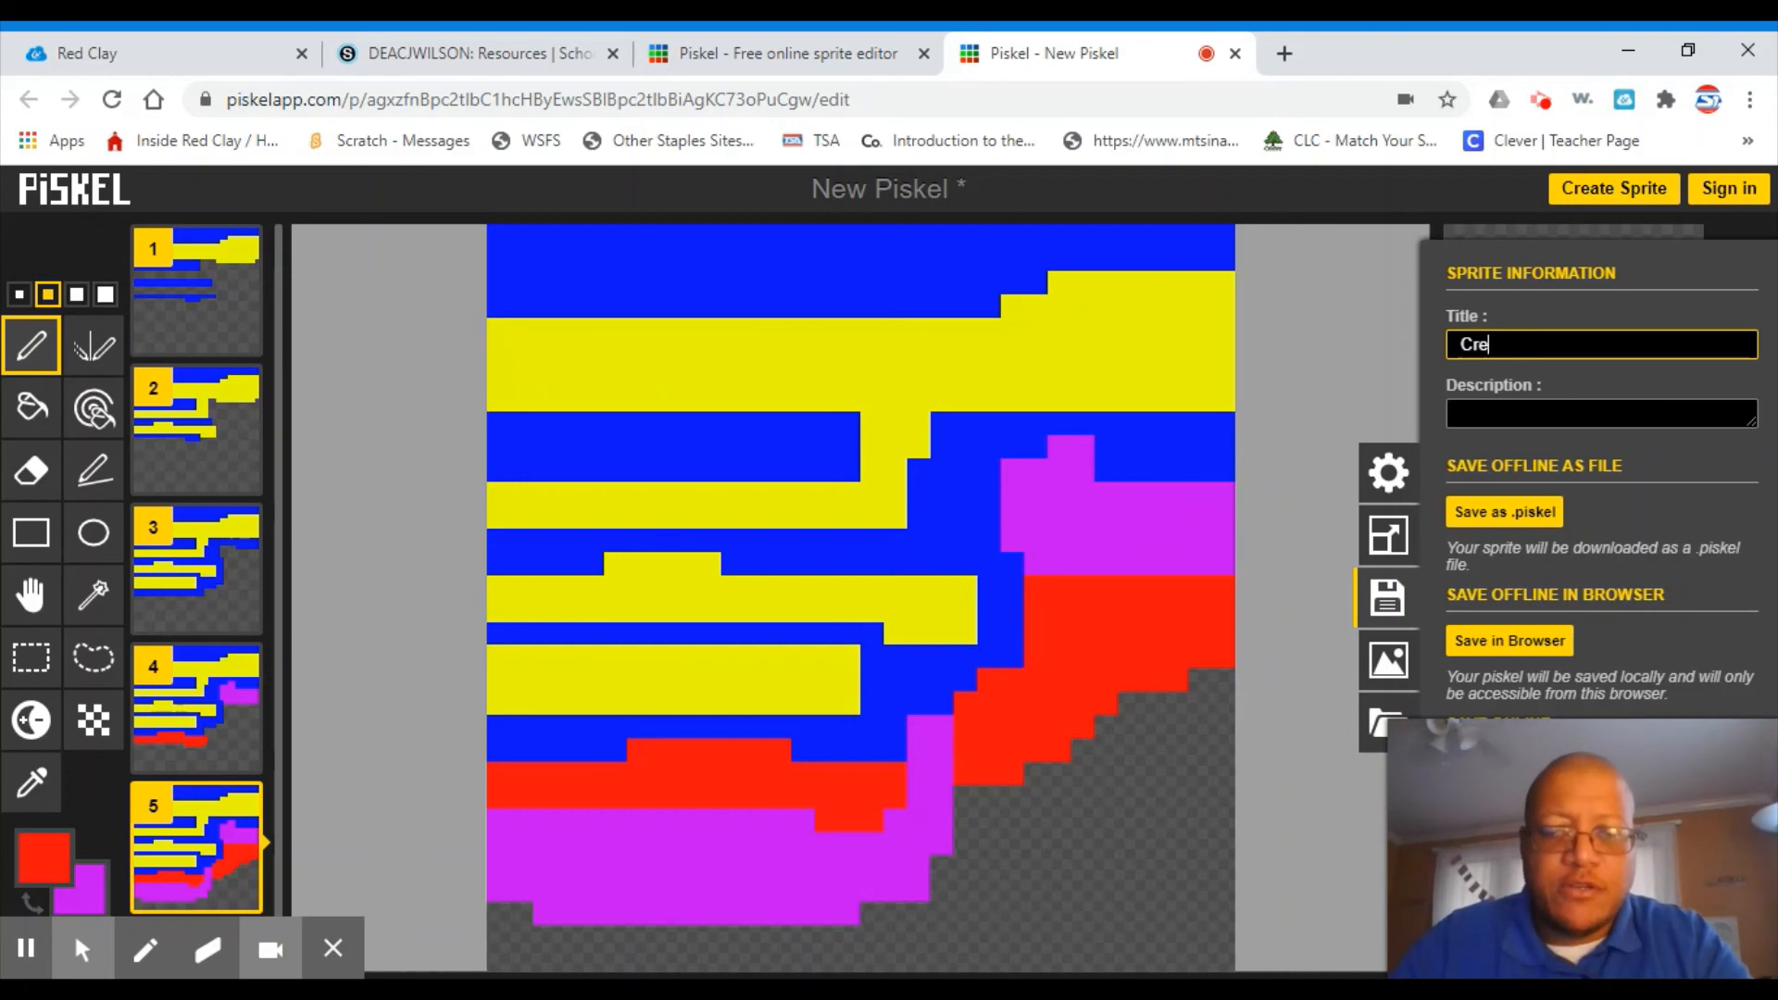
pyautogui.write('ative Work')
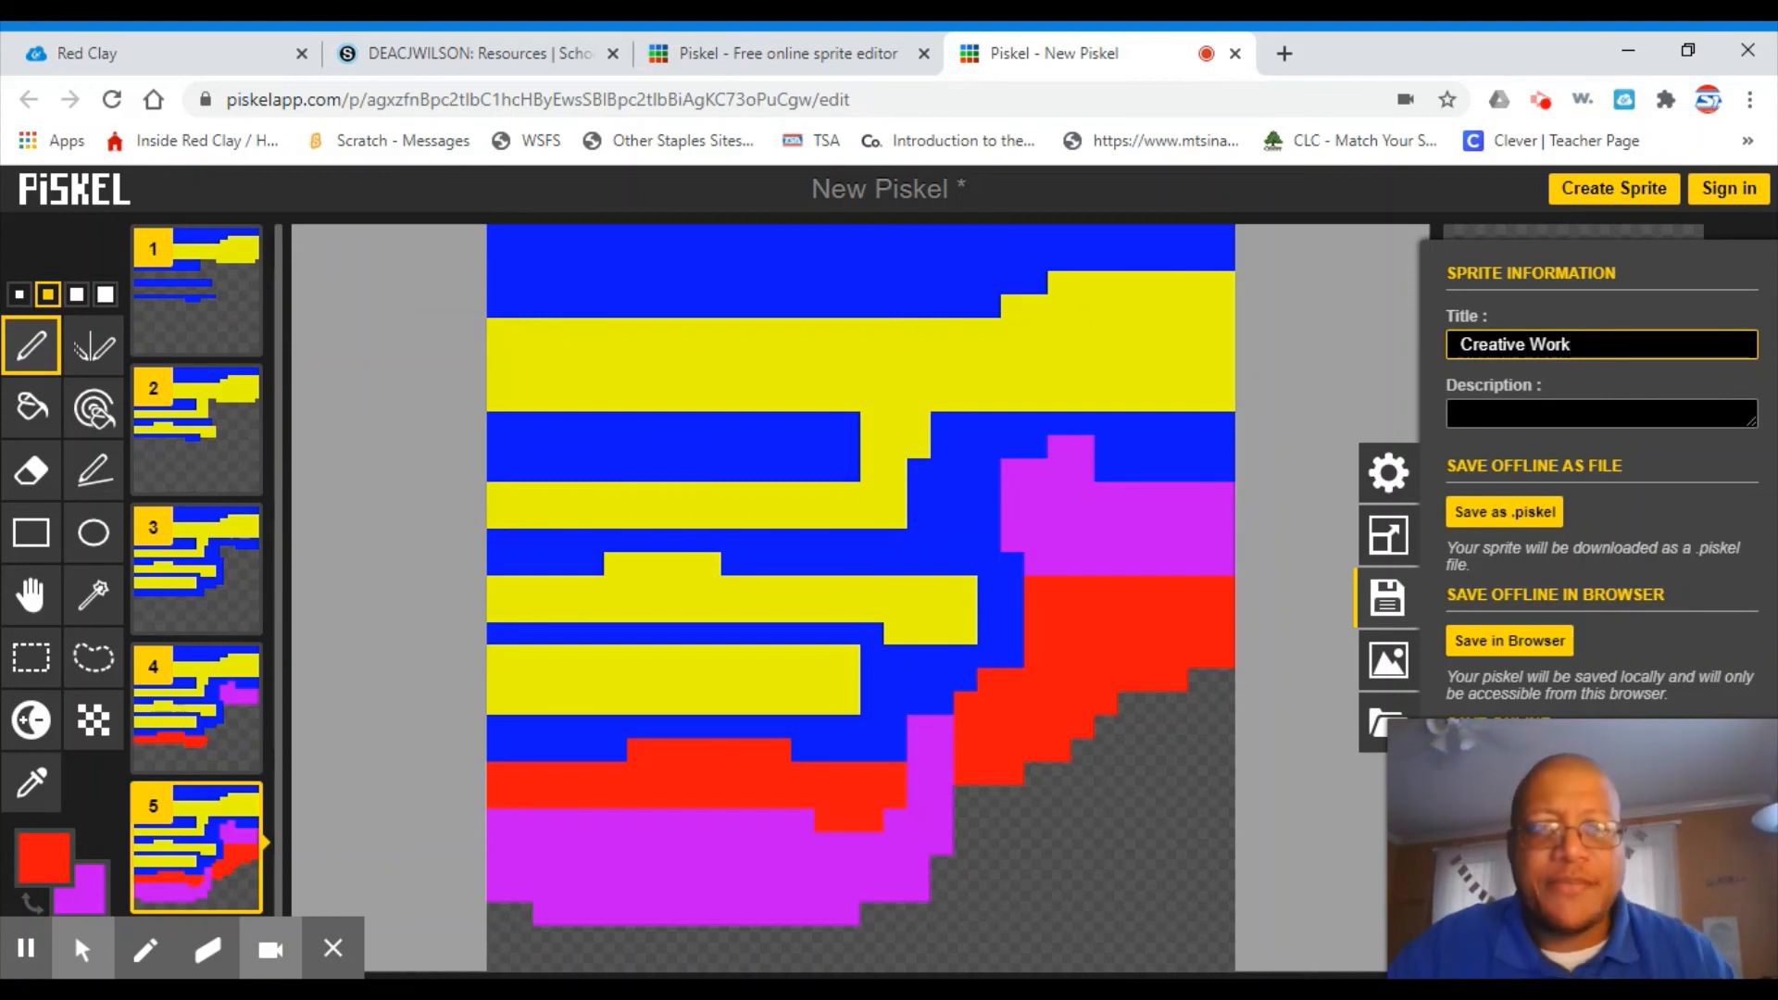
pyautogui.click(1354, 355)
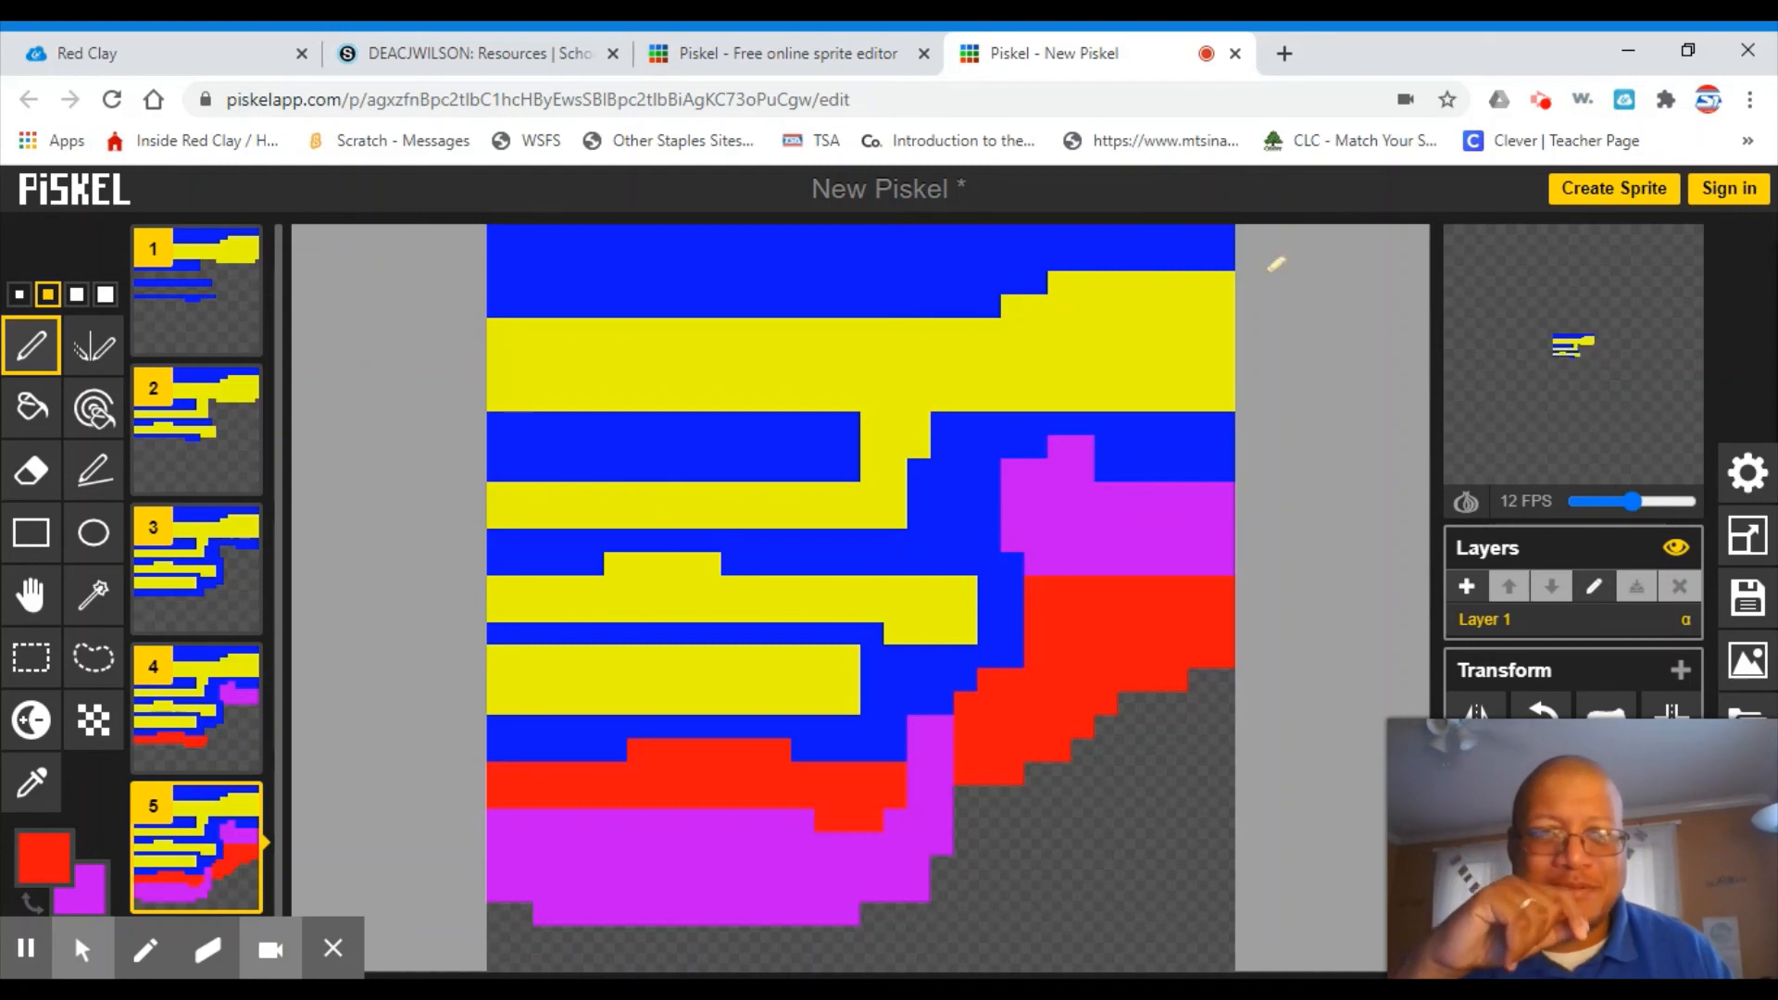
pyautogui.moveTo(1581, 321)
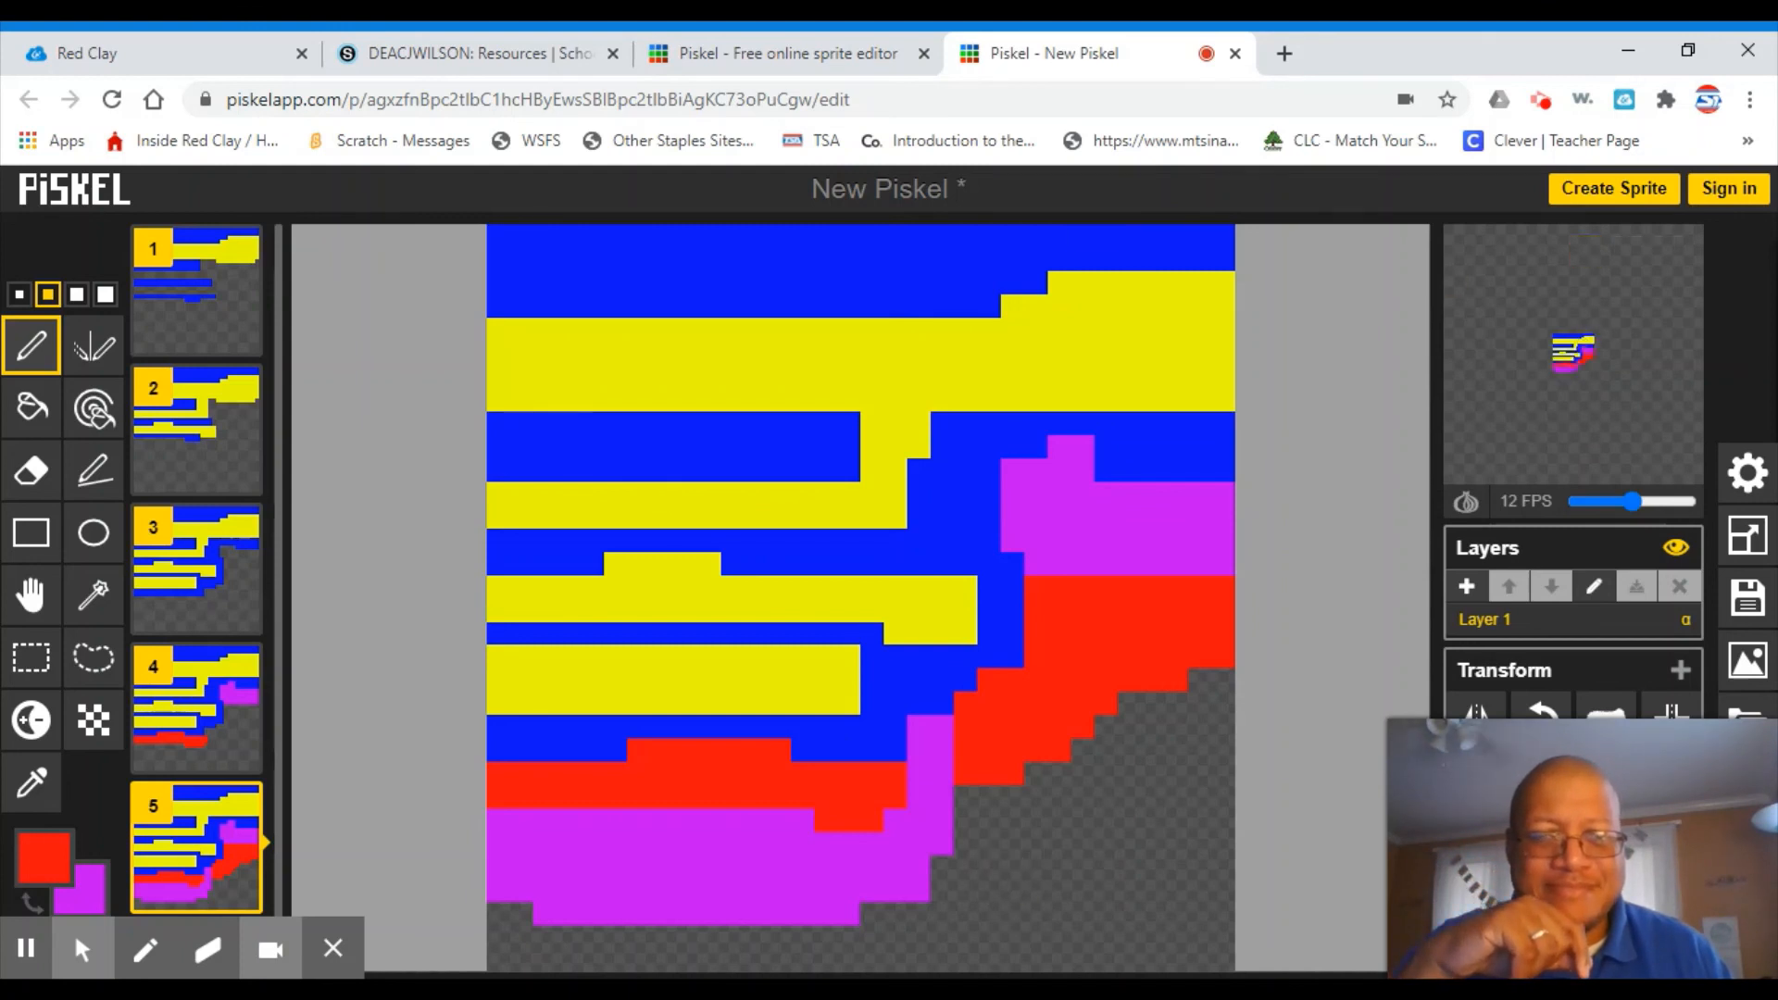